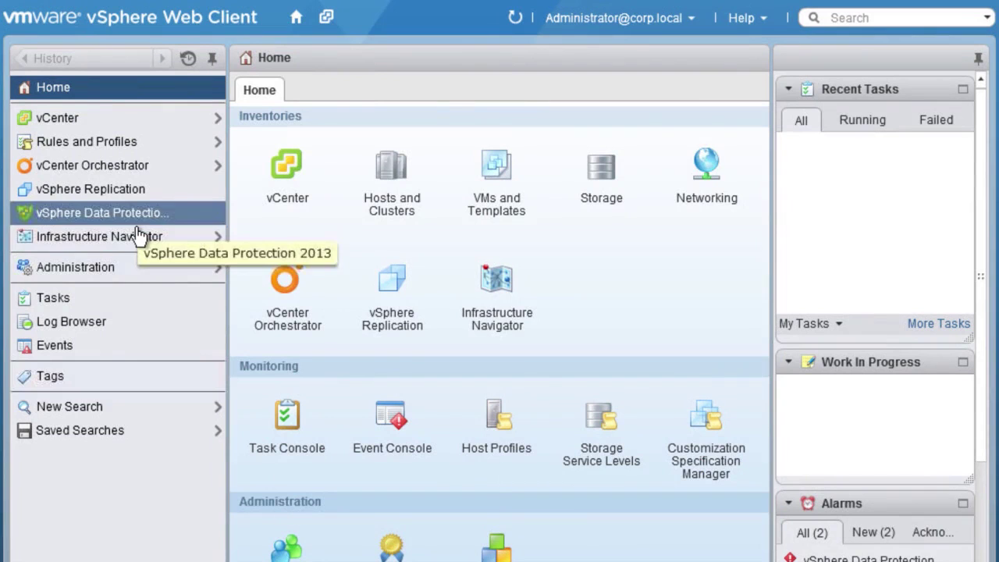
- Connect to the vSphere Data Protection appliance and start a new backup job with the Full Image data type
left_click(133, 221)
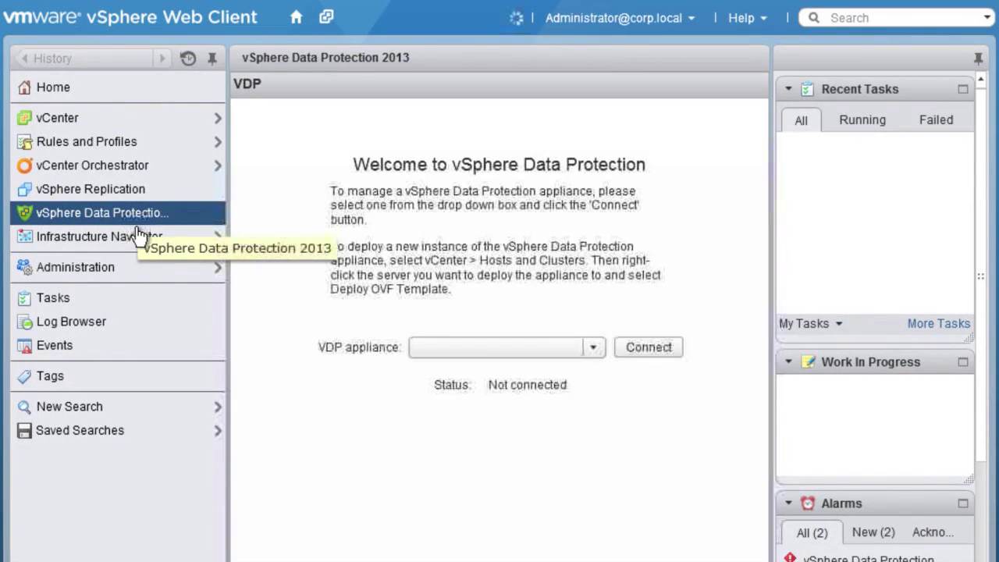
left_click(672, 356)
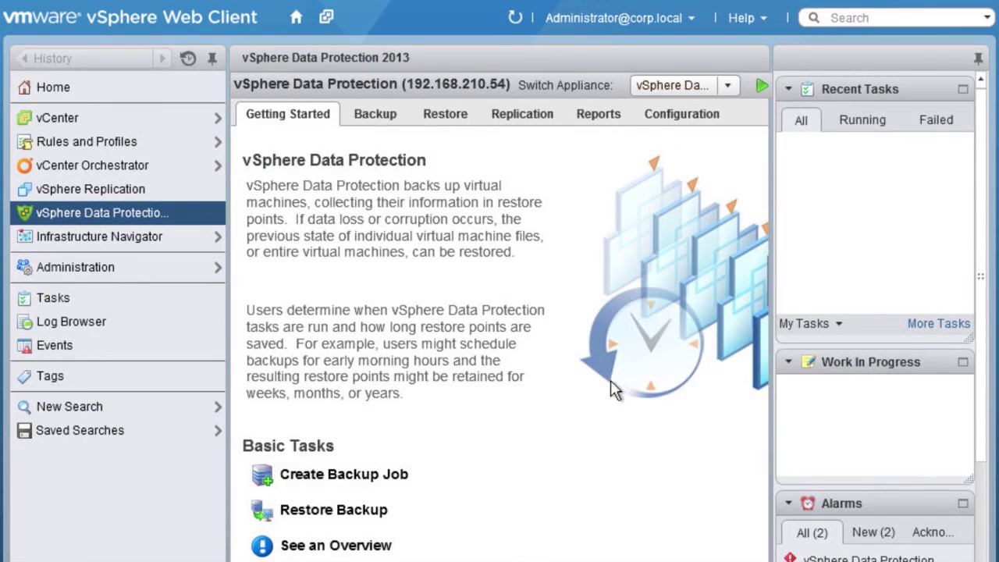
left_click(398, 484)
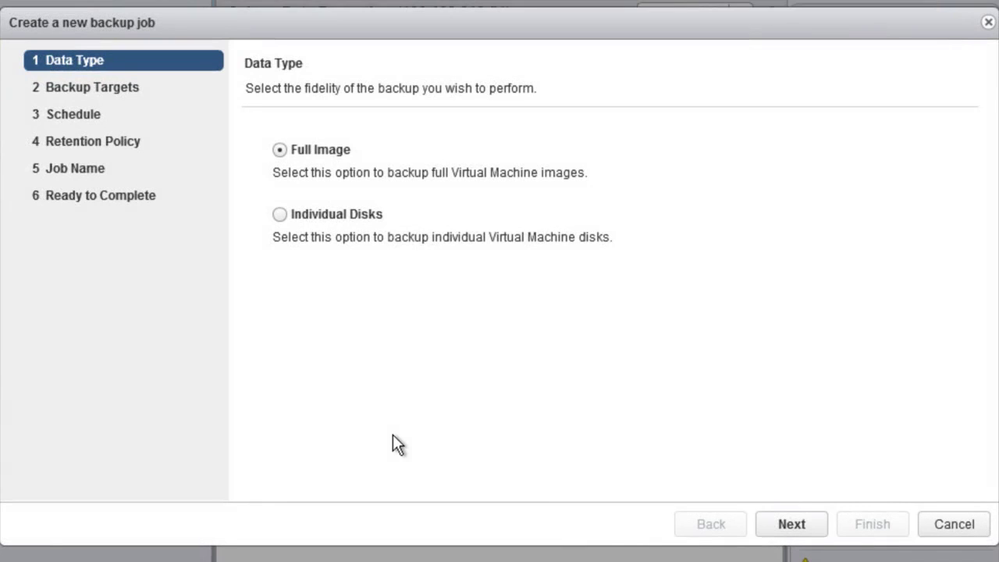
left_click(793, 534)
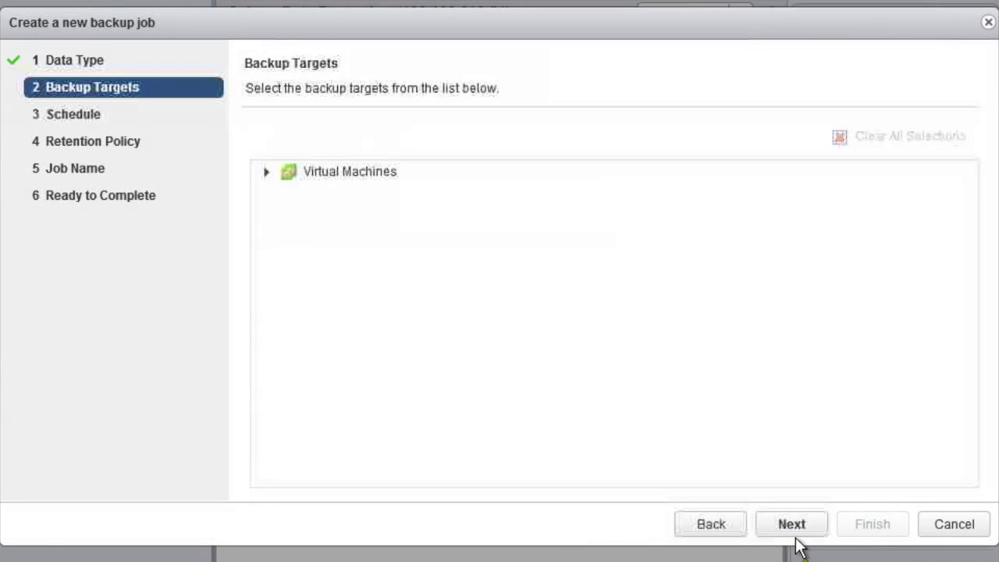
- Choose the tomcat virtual machine on esx-01b.corp.local in Boston Datacenter as the backup target
left_click(266, 173)
left_click(298, 207)
left_click(315, 229)
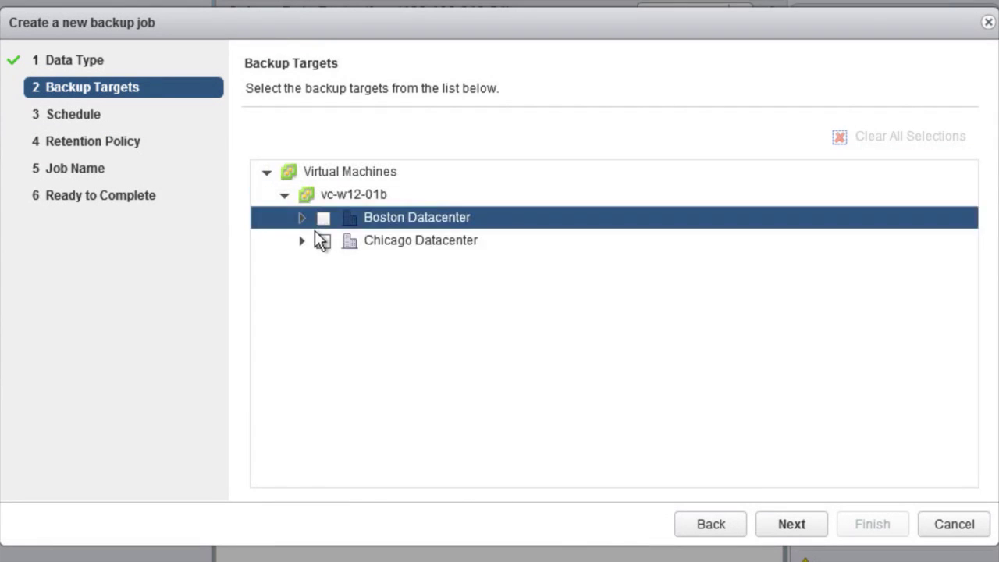
left_click(334, 249)
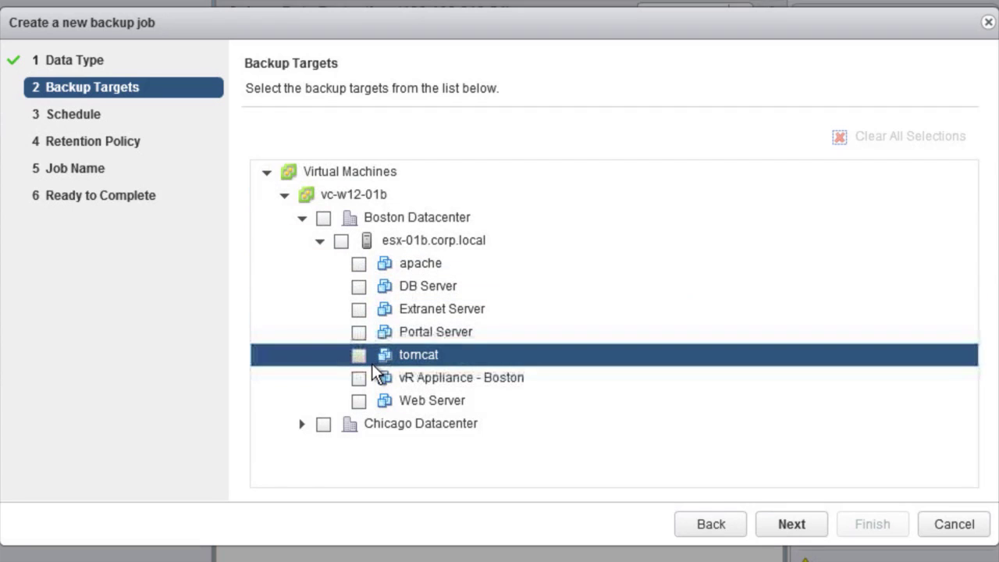
left_click(372, 363)
left_click(810, 535)
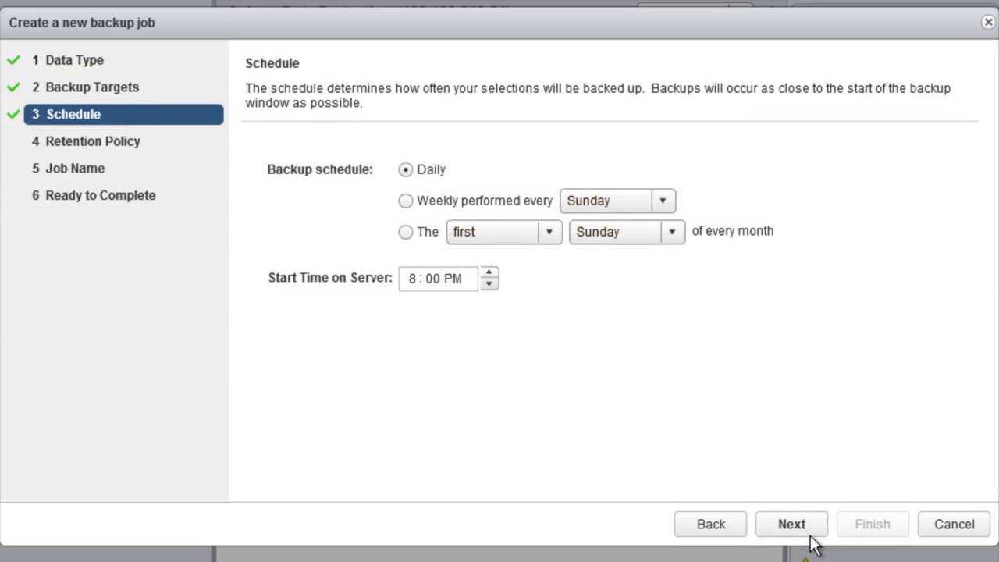
- Keep the daily 8:00 PM schedule and 60-day retention, and create the job as Tomcat Backup Job
left_click(812, 539)
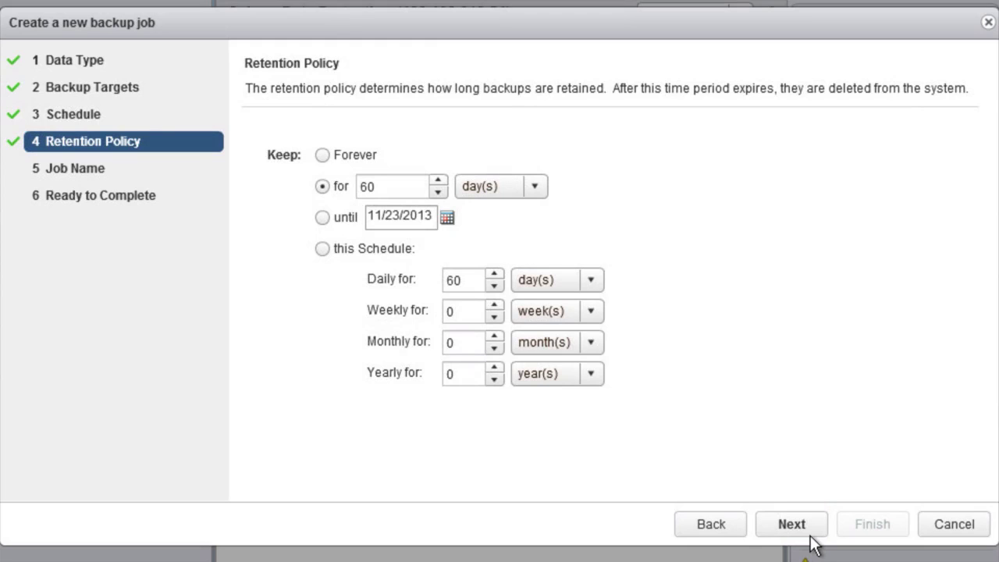
left_click(809, 534)
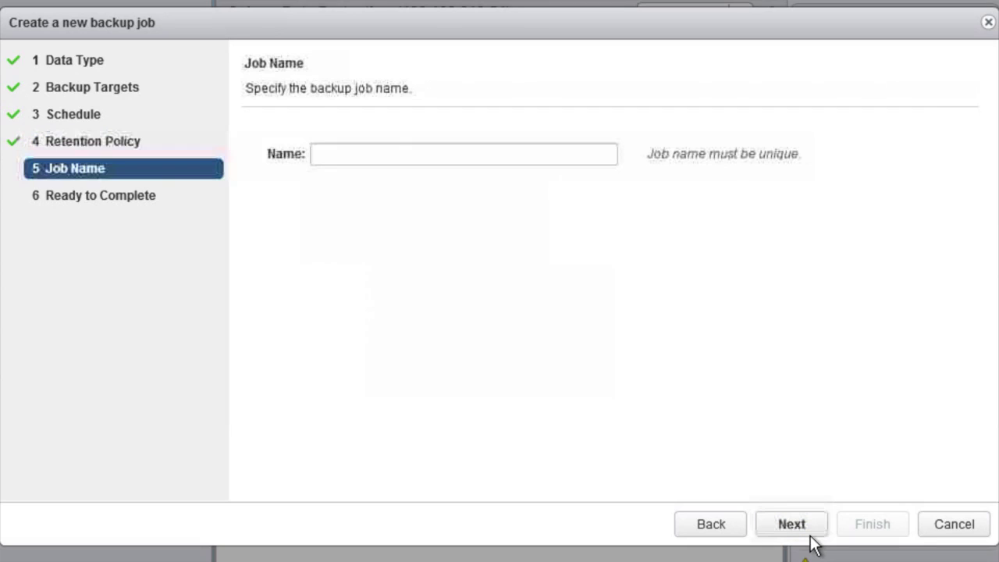
left_click(388, 164)
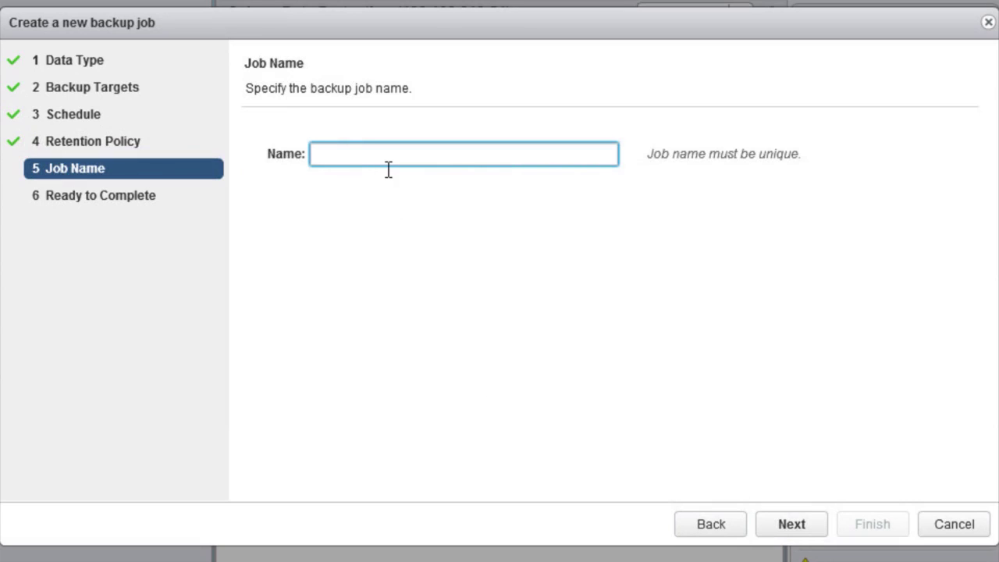
type("Tomcat Backup Job")
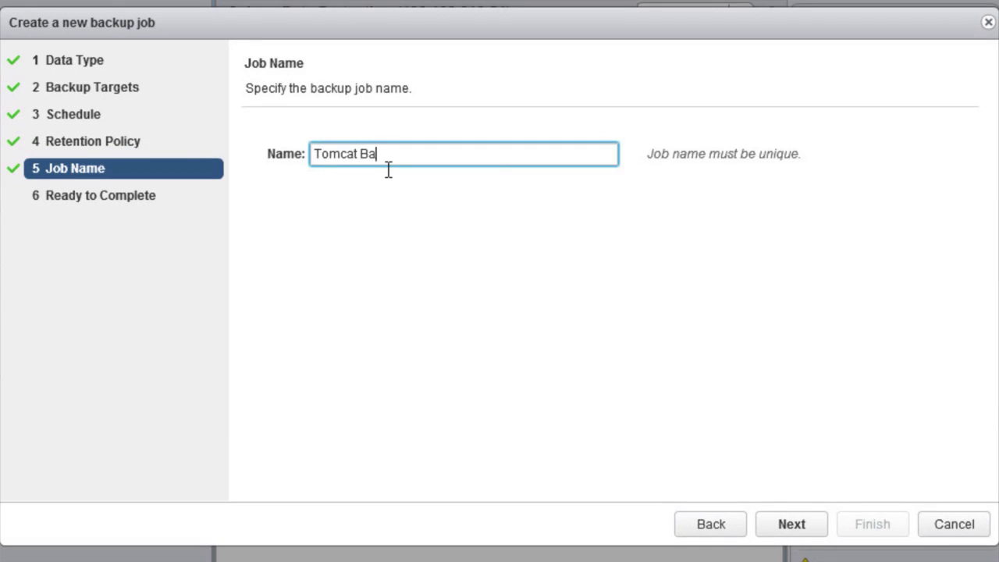
left_click(794, 526)
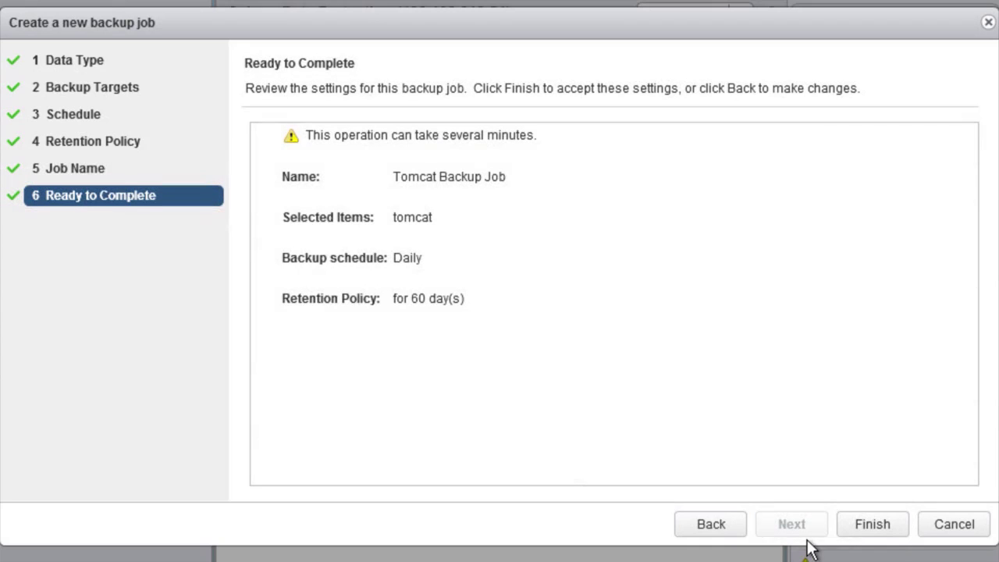
left_click(889, 531)
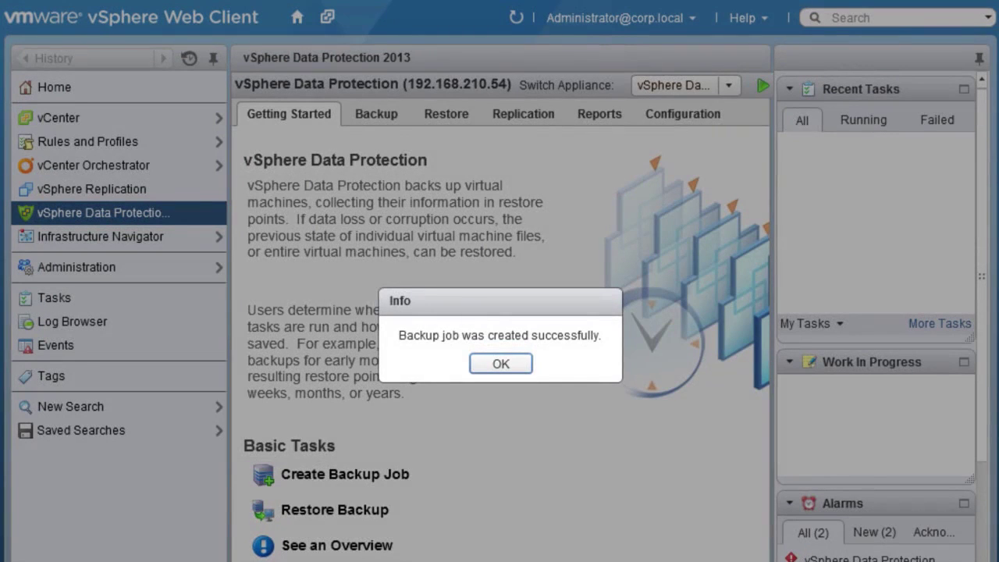
left_click(513, 370)
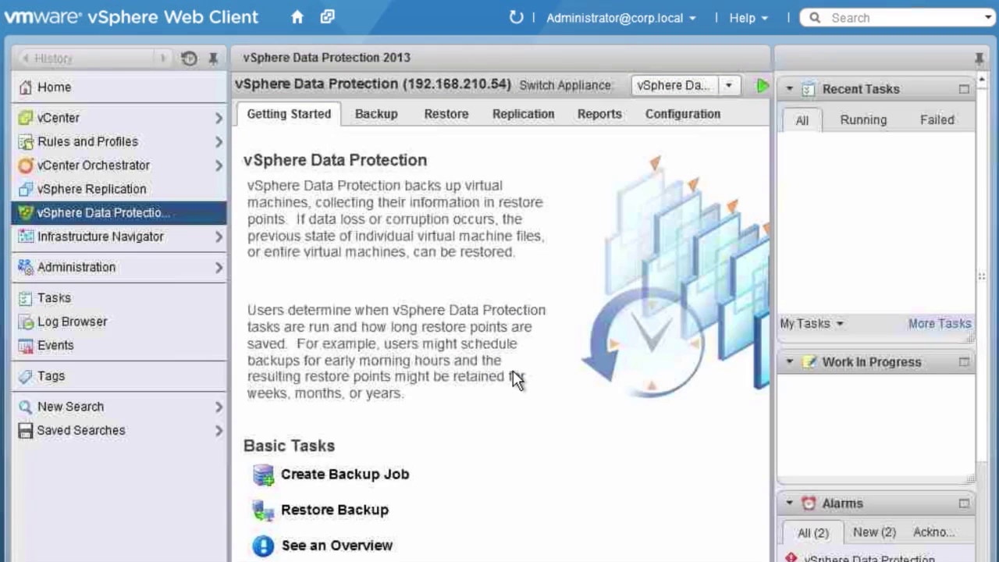
- Examine the details of Tomcat Backup Job in the list of backup jobs
left_click(395, 137)
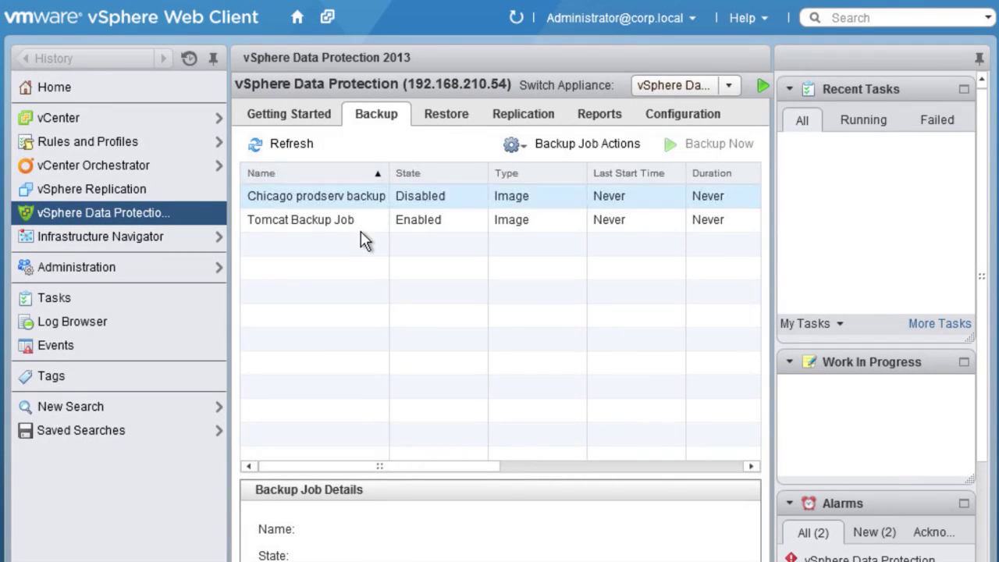
left_click(366, 242)
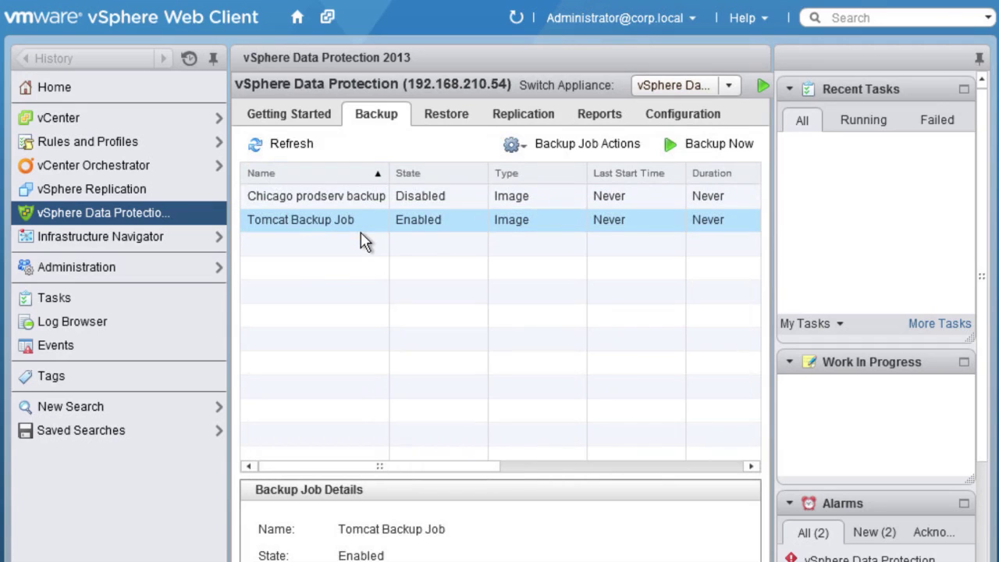
- Start a restore of the prodserv virtual machine from its 07/08/2013 11:08 AM restore point
left_click(468, 132)
double_click(428, 270)
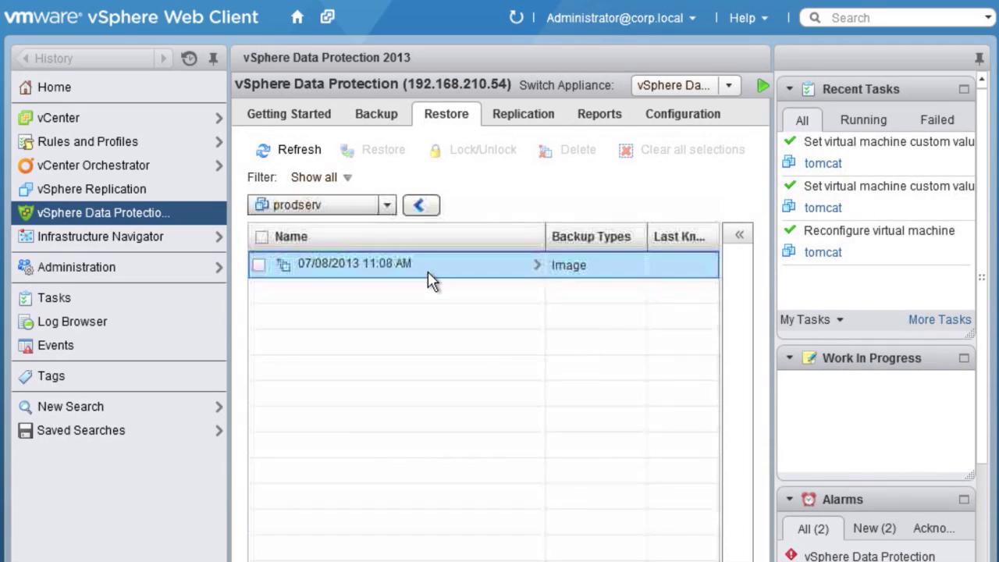
left_click(269, 277)
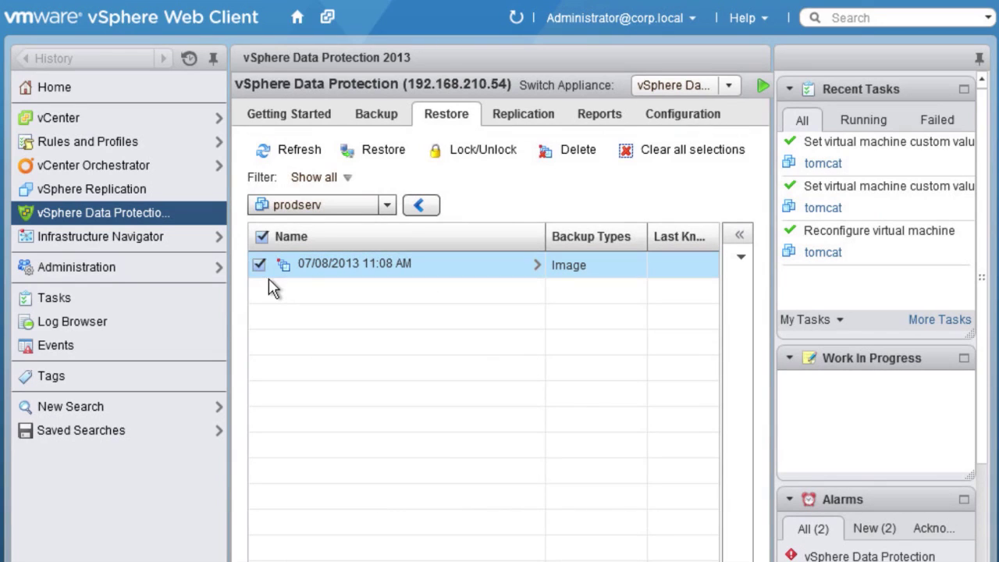
left_click(384, 156)
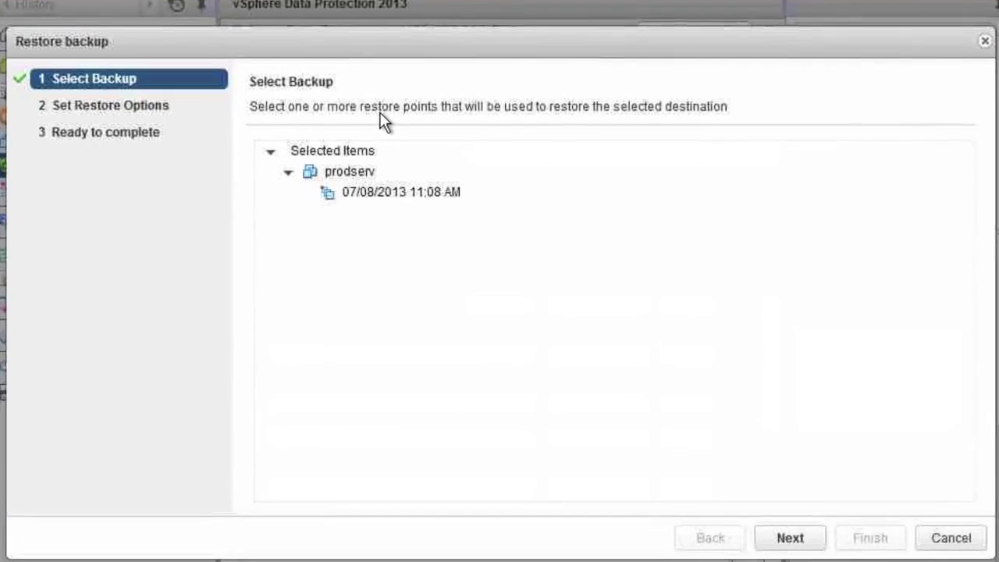
left_click(348, 186)
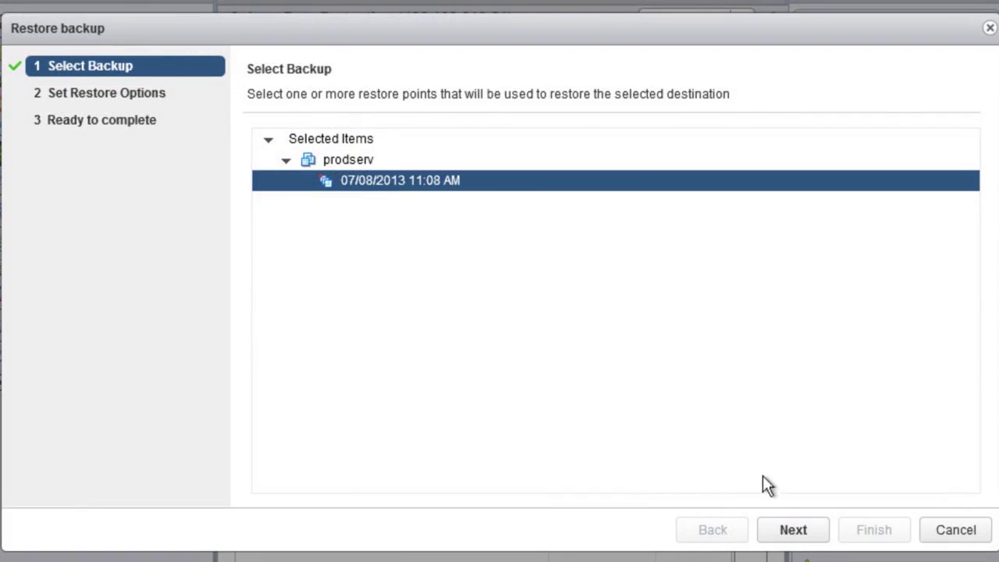
left_click(810, 537)
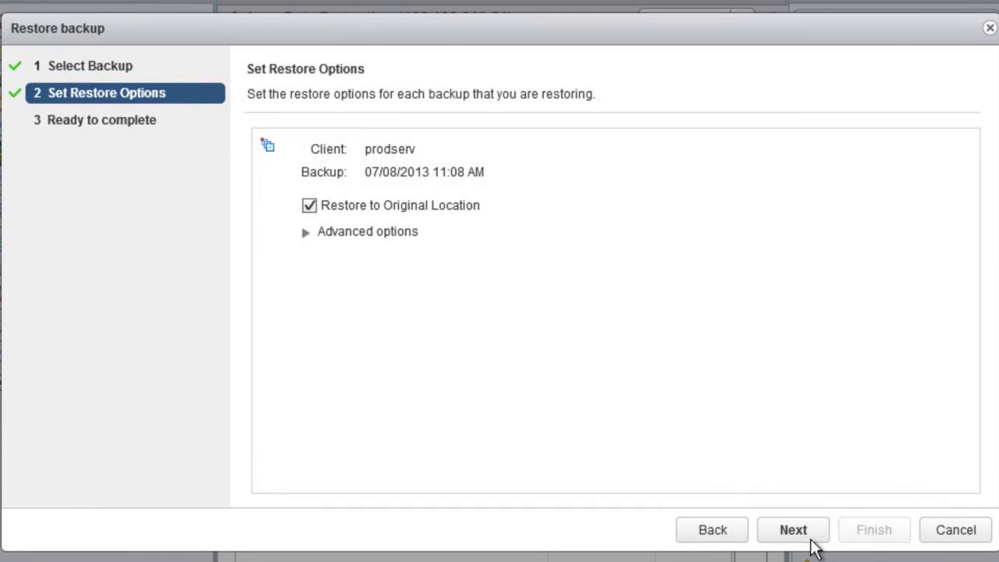
- Turn off restoring to the original location and name the restored virtual machine prodserv test recovery
left_click(325, 213)
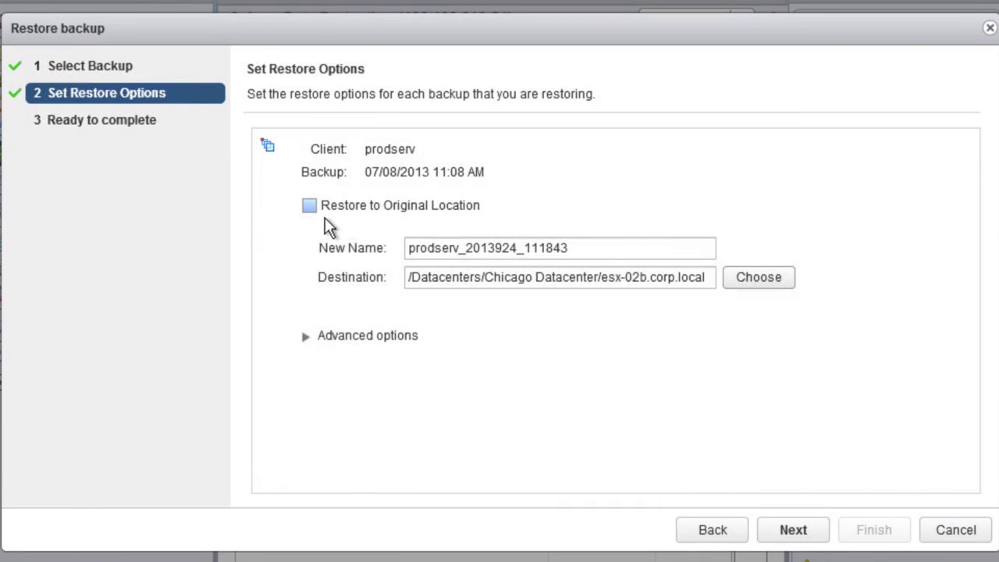
left_click_drag(462, 260, 580, 263)
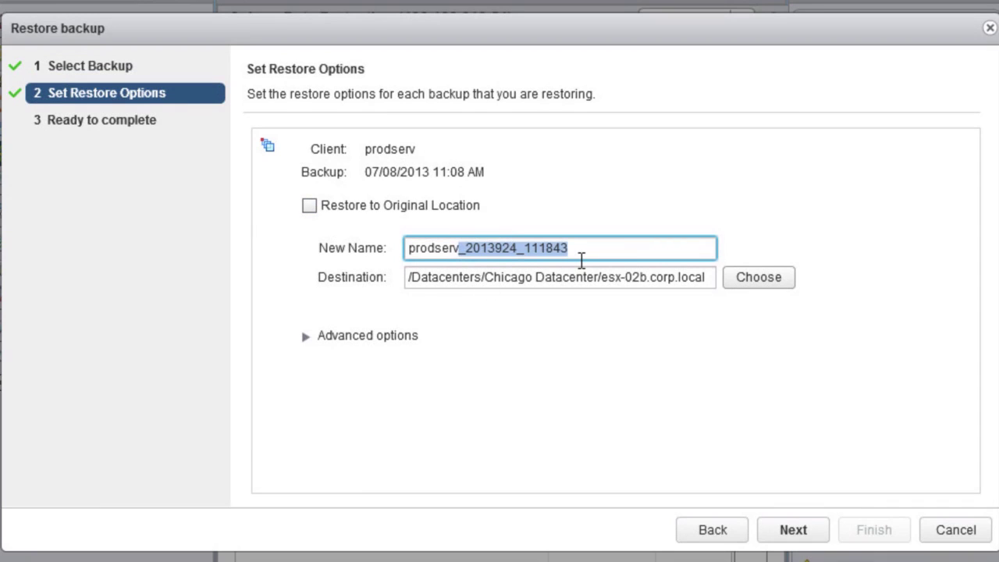
key("BackSpace")
type("test recovery")
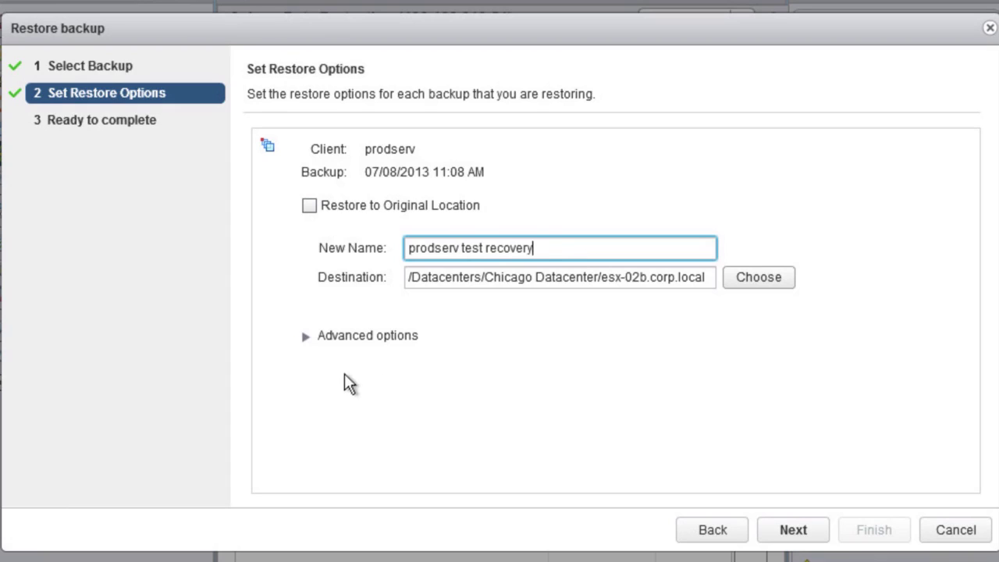
- Set the restored machine to power on without reconnecting its NIC, review the restore request, and cancel the restore
left_click(318, 349)
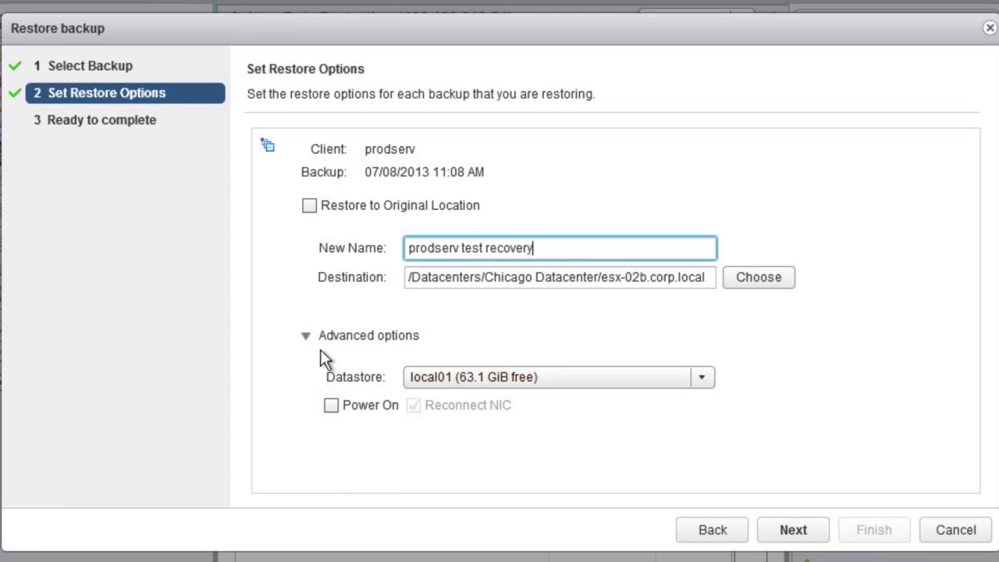
left_click(338, 411)
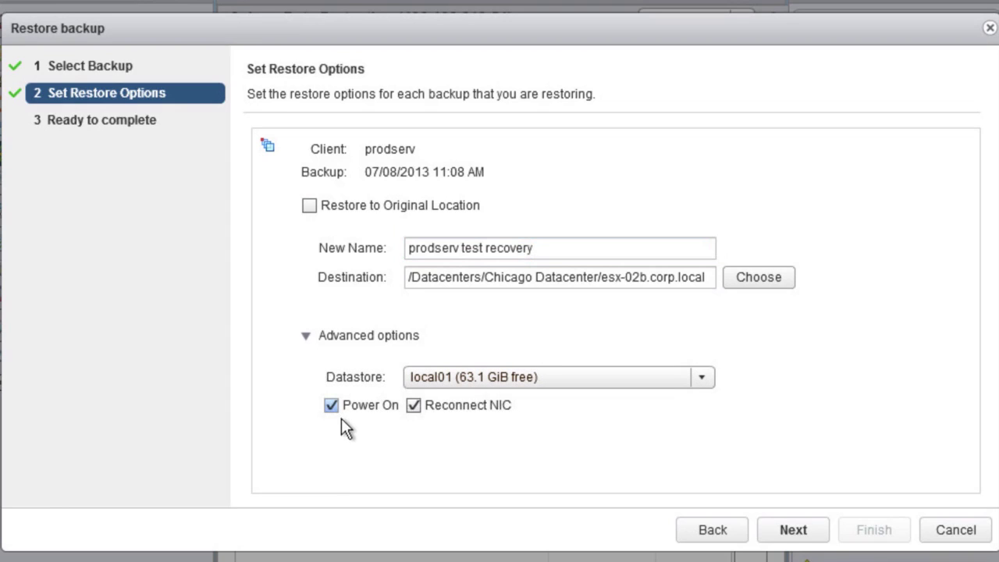
left_click(431, 416)
left_click(805, 541)
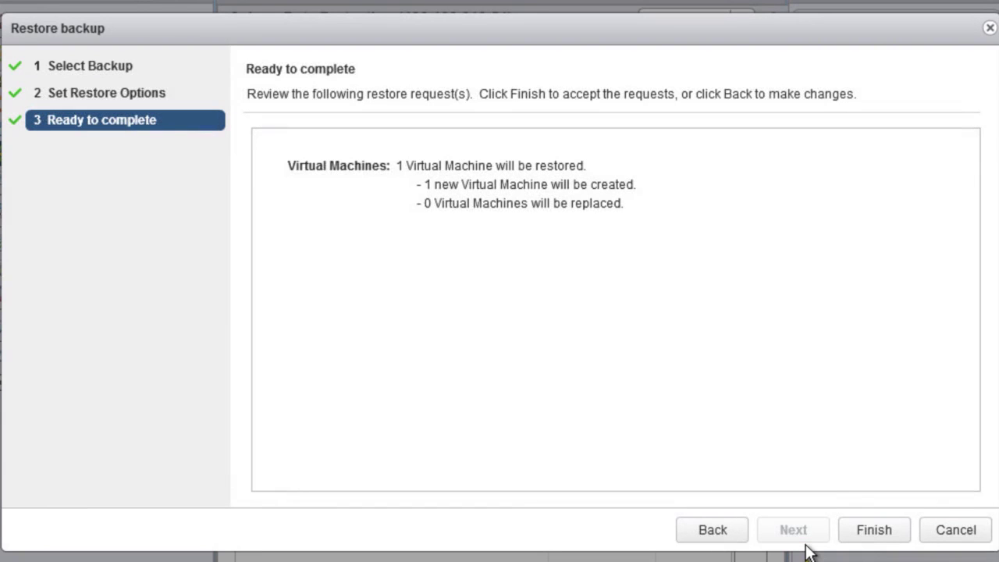
left_click(958, 538)
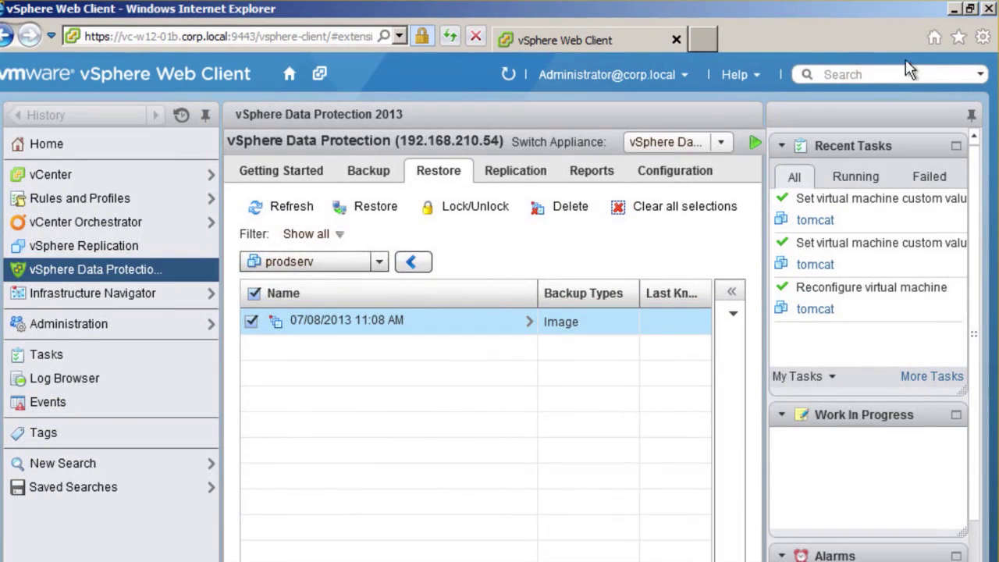
- Switch to the prodserv remote desktop session and check the contents of the important file
left_click(954, 9)
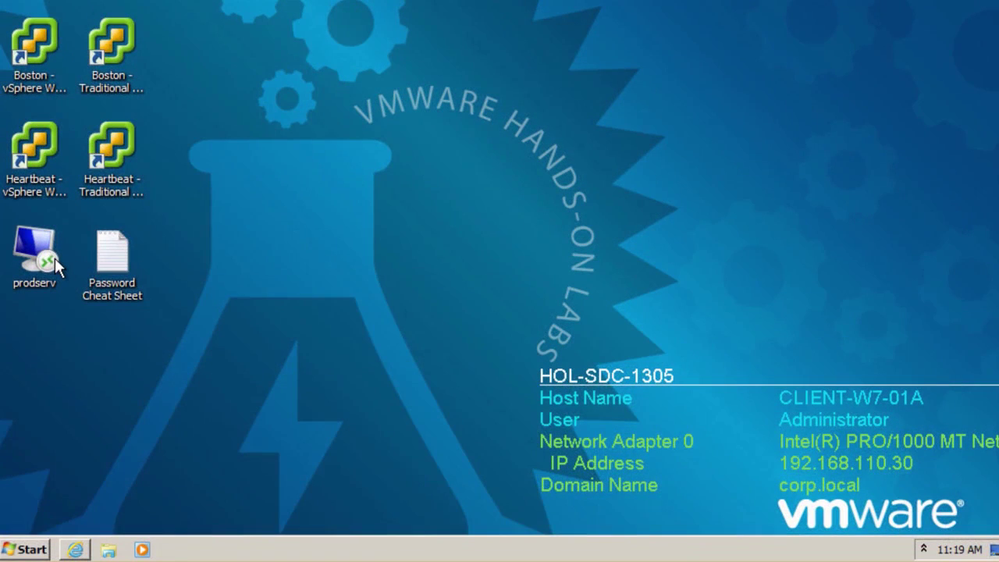
double_click(55, 258)
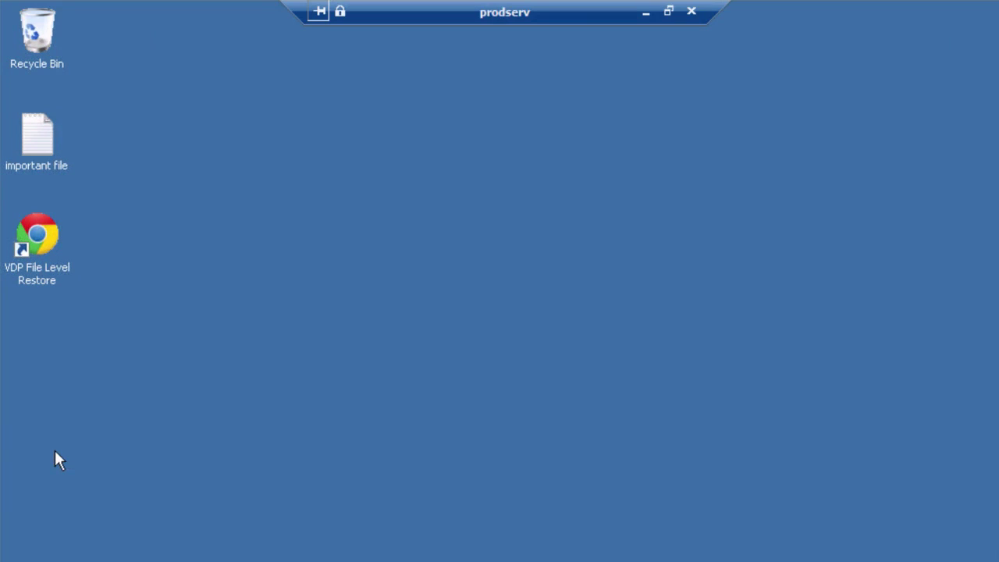
double_click(51, 140)
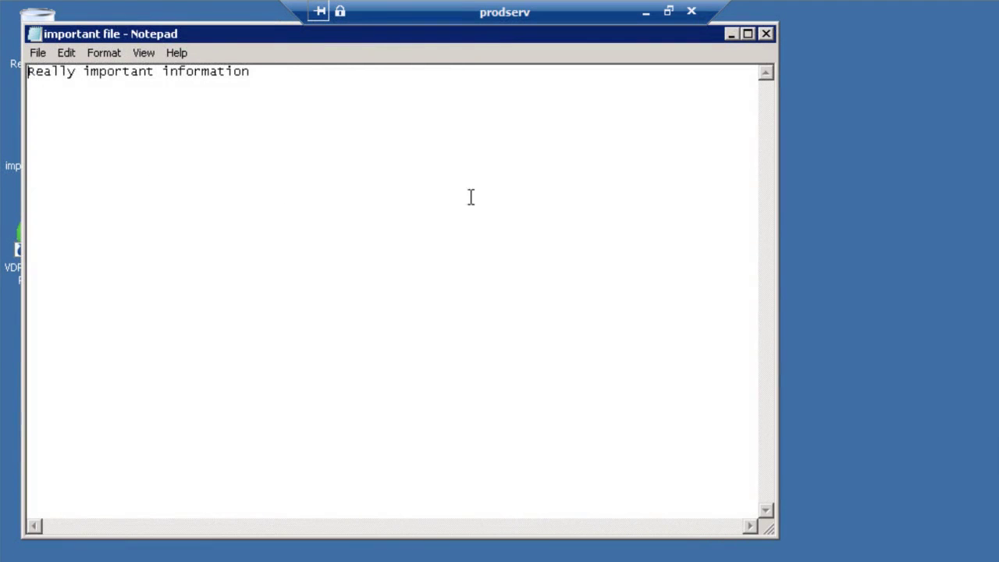
left_click(770, 37)
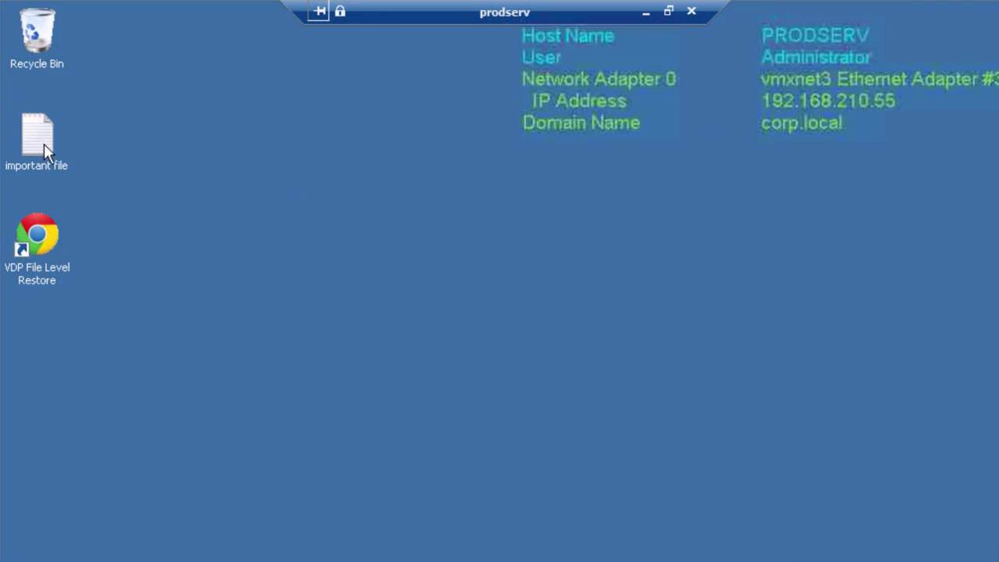
- Move the important file from the desktop to the Recycle Bin and empty the bin to delete it permanently
left_click(34, 39)
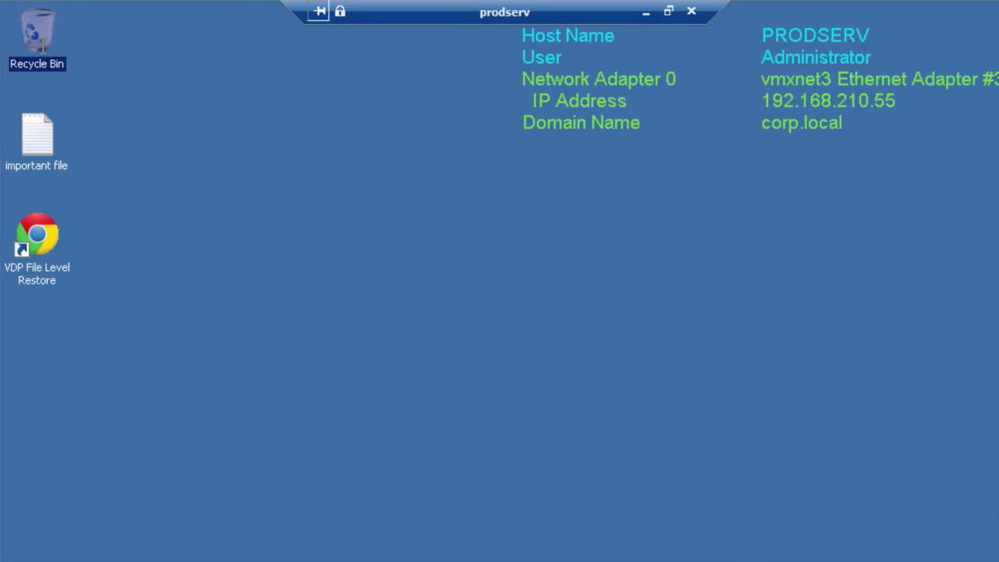
left_click_drag(33, 37, 43, 47)
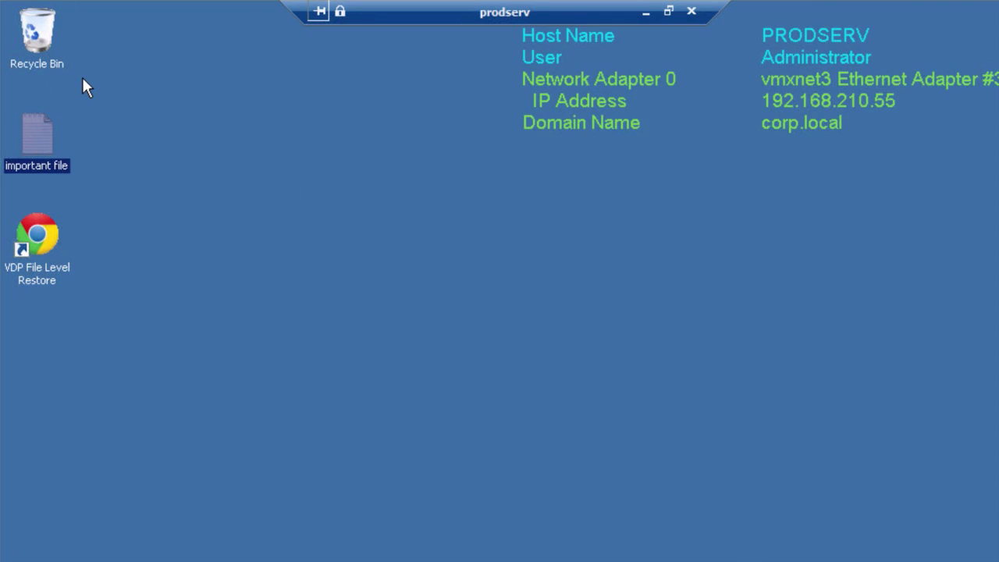
right_click(45, 44)
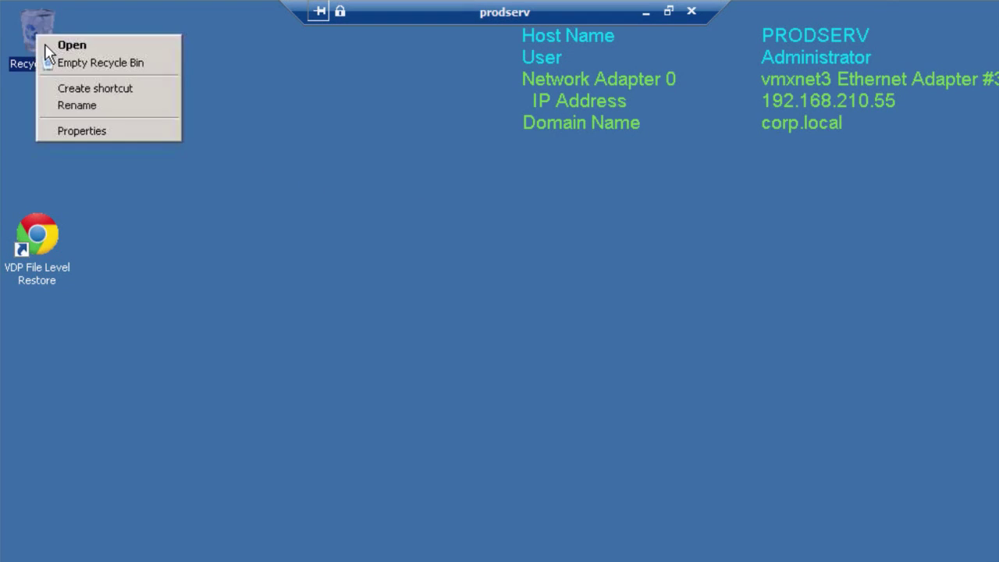
left_click(82, 69)
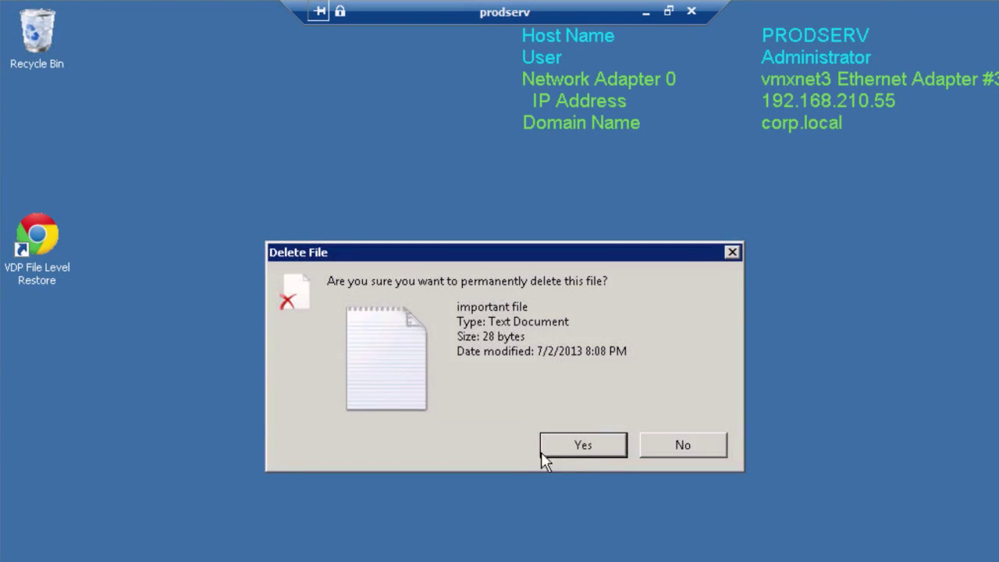
left_click(579, 451)
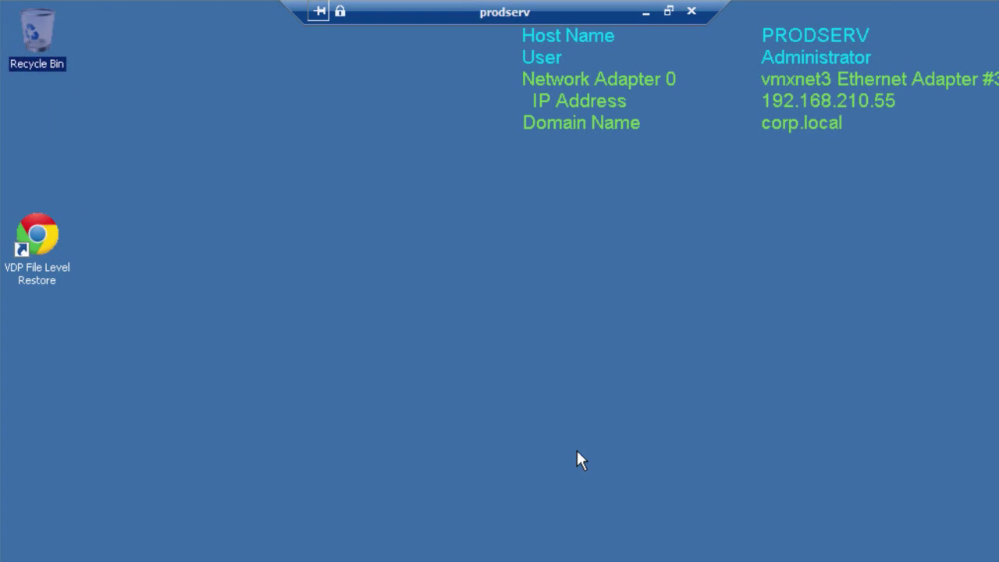
- Open the VDP File Level Restore client from the desktop and log in as CORP\Administrator with the account password
left_click(36, 241)
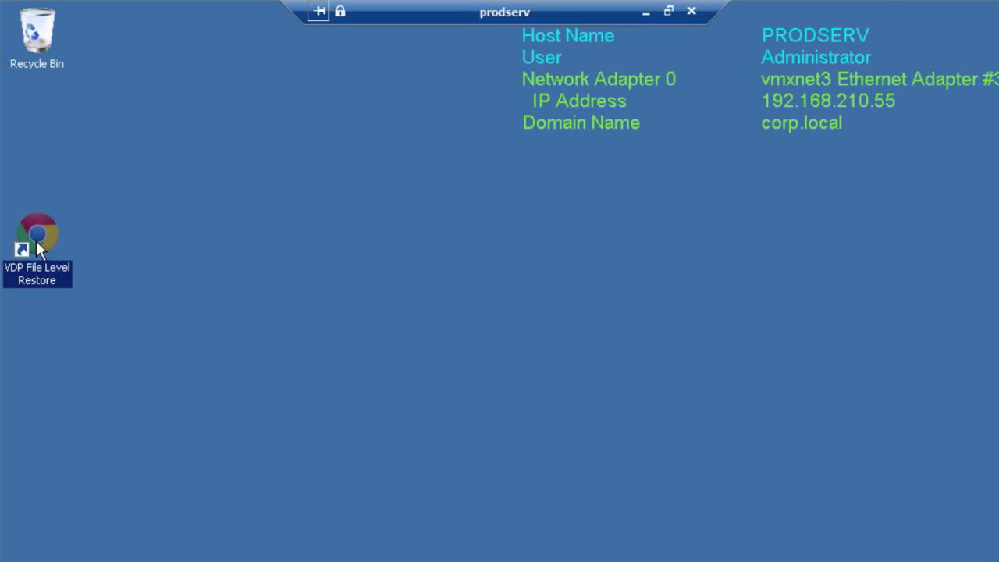
double_click(36, 240)
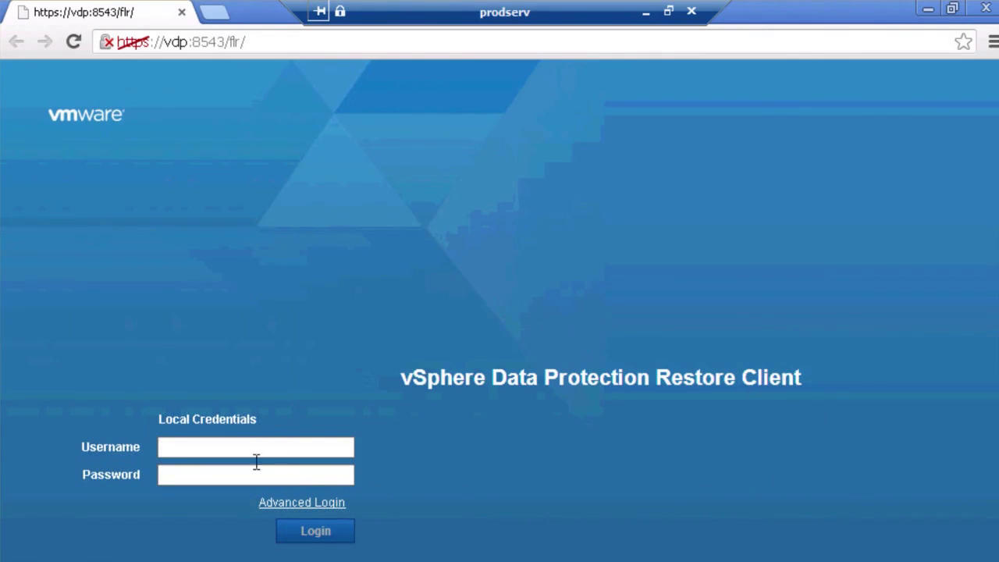
left_click(249, 456)
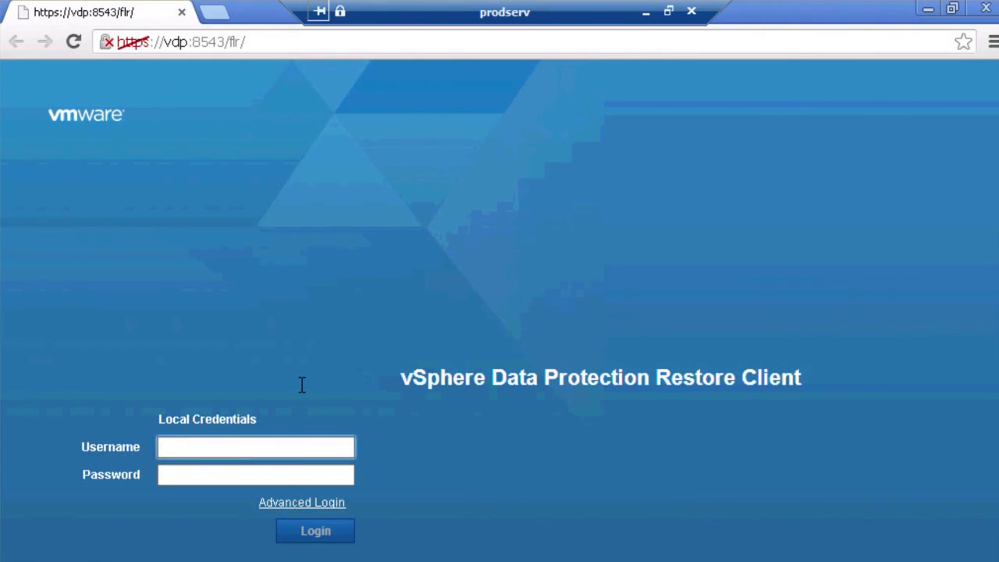
type("CORP\\Administrator")
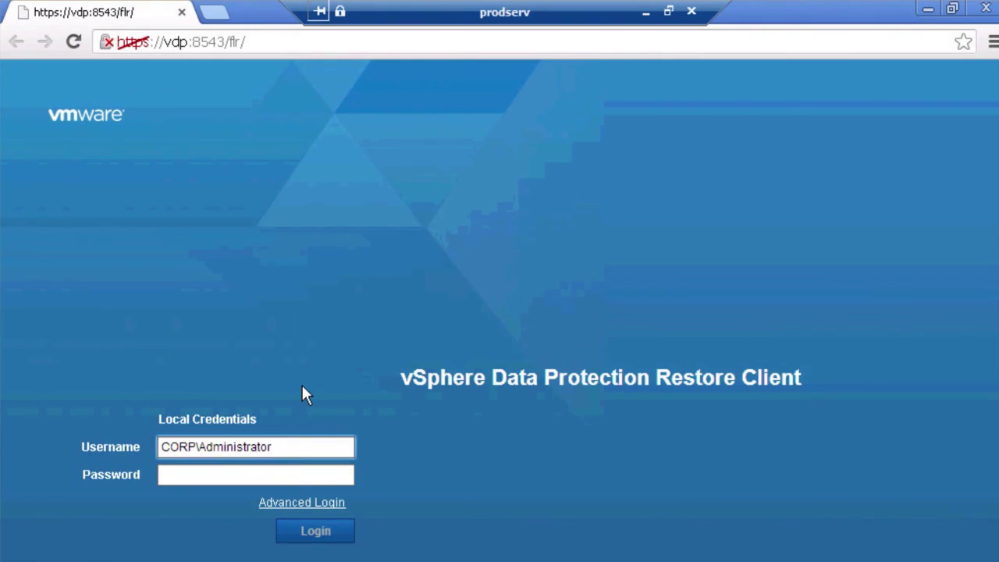
key("Tab")
type("*******")
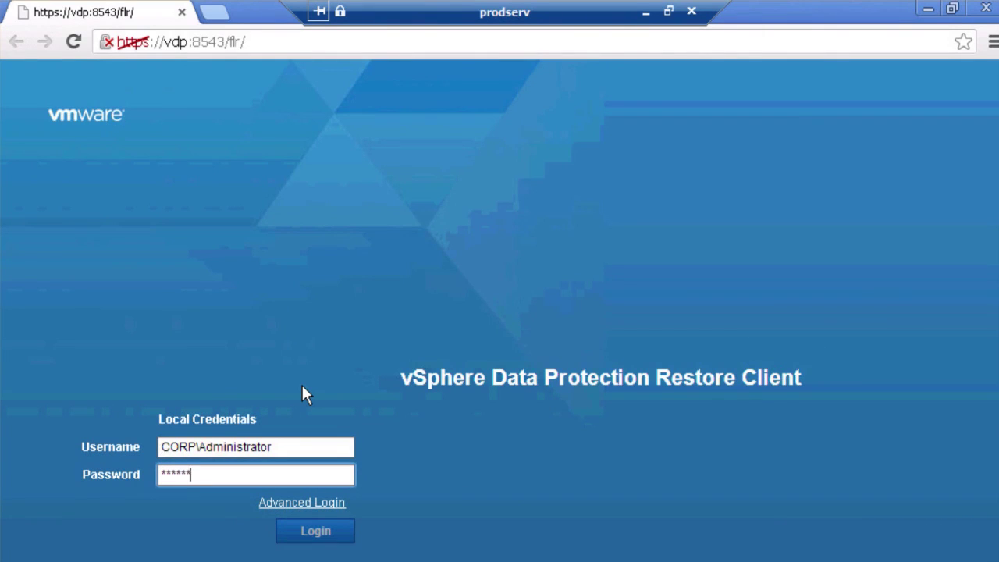
type("*")
left_click(337, 553)
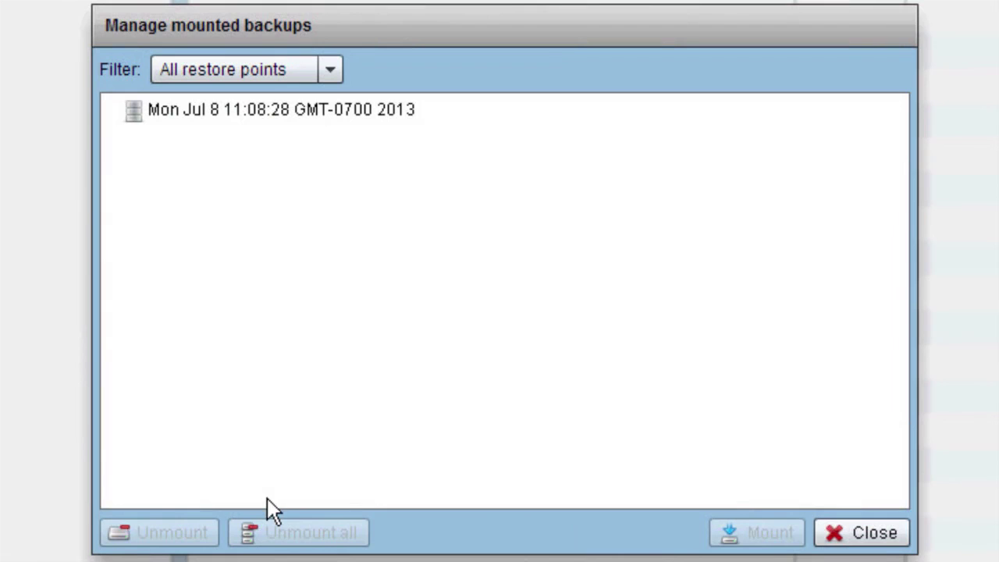
- Mount the Mon Jul 8 11:08:28 2013 restore point and close the mounted backups manager
left_click(272, 118)
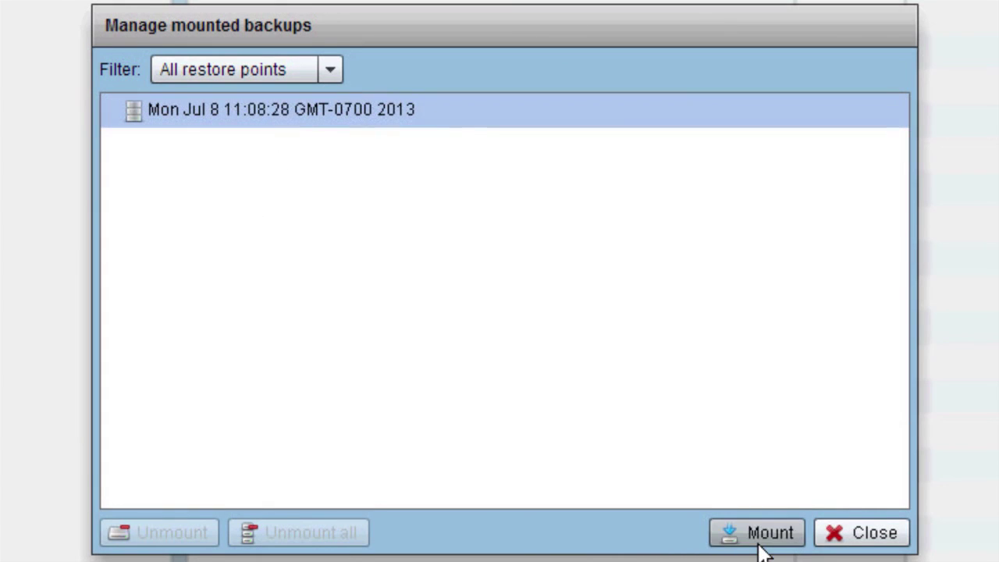
left_click(762, 546)
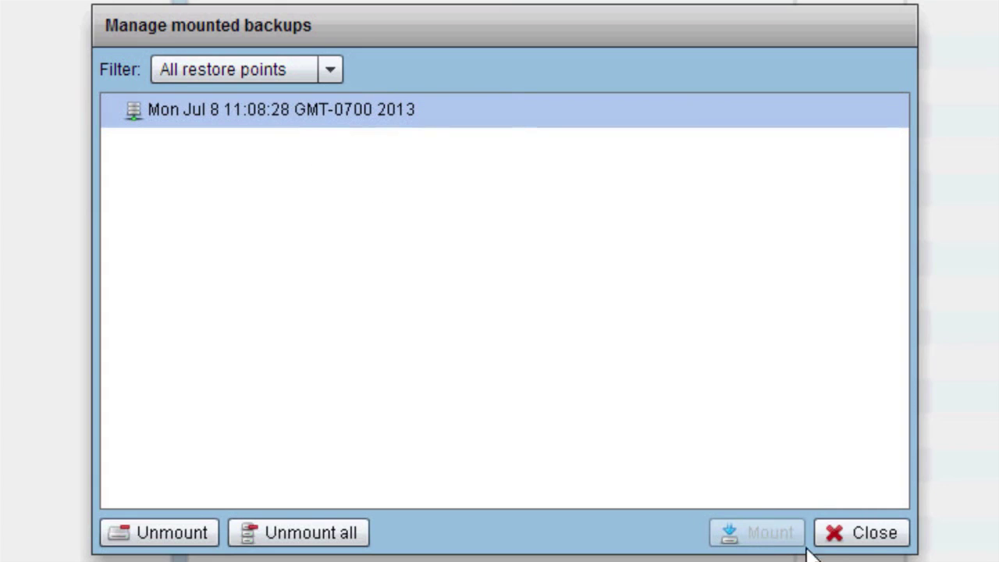
left_click(862, 534)
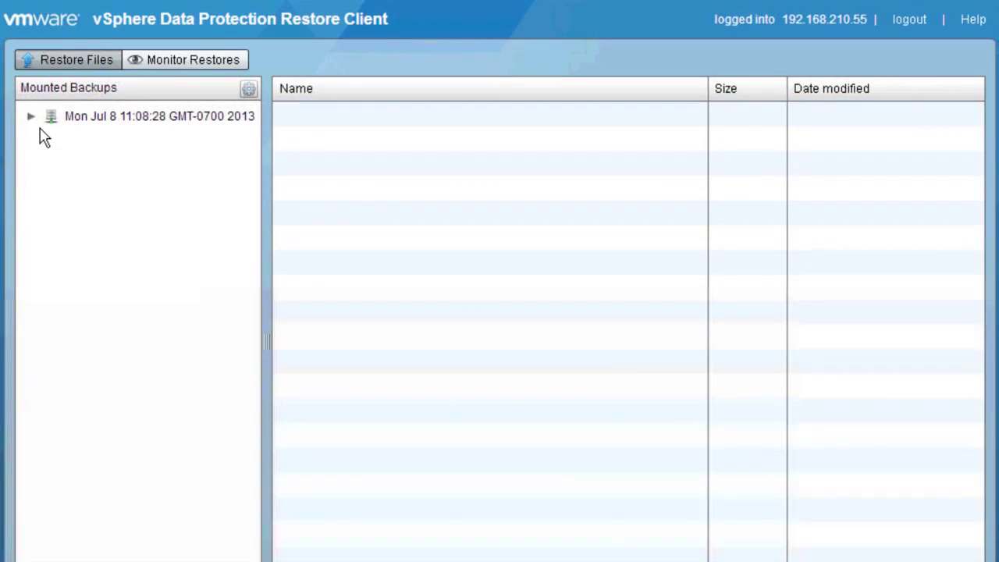
- Browse the mounted backup's Disk#1 to Users, Administrator.CORP, Desktop and select important file.txt for restore
left_click(40, 127)
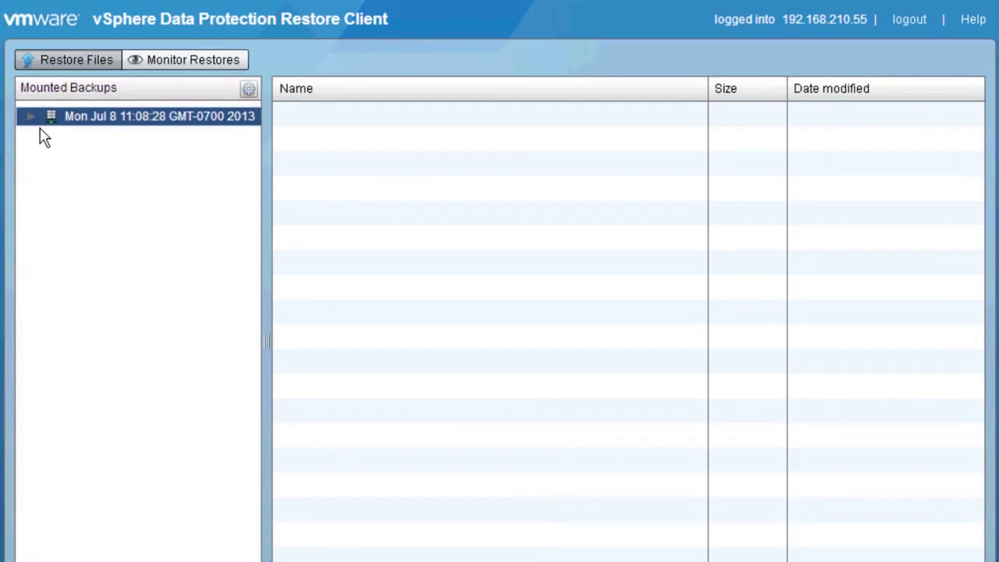
left_click(39, 127)
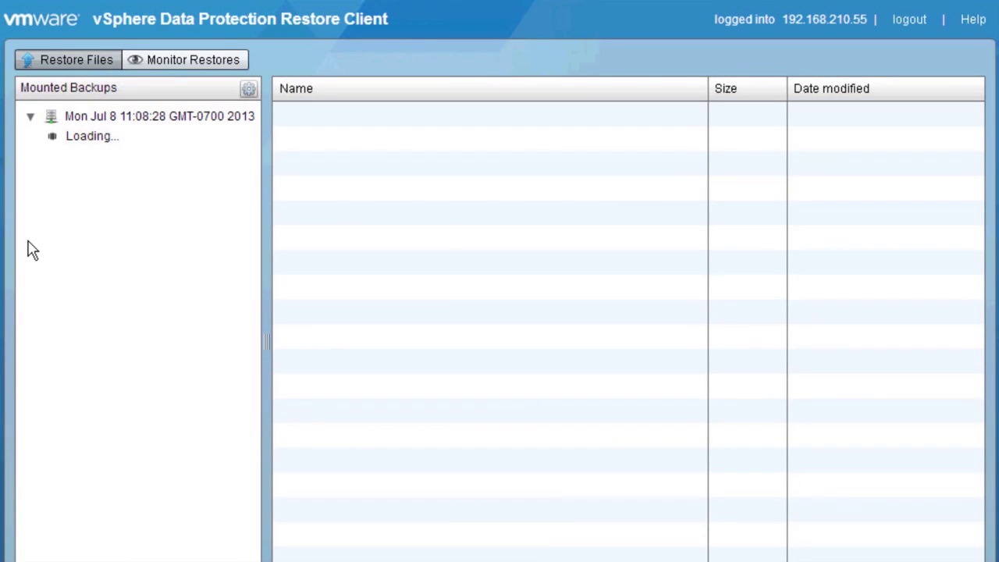
left_click(49, 139)
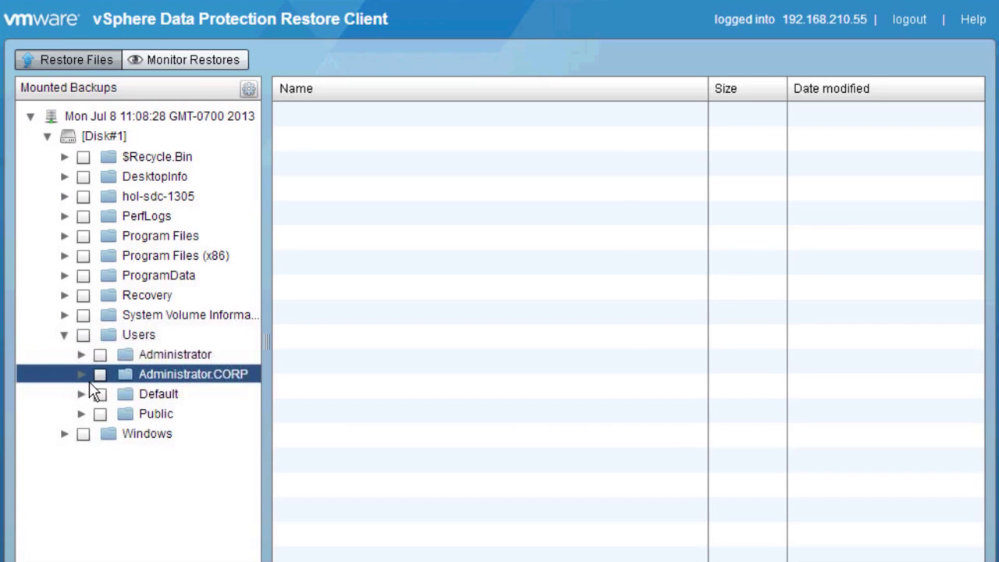
left_click(89, 382)
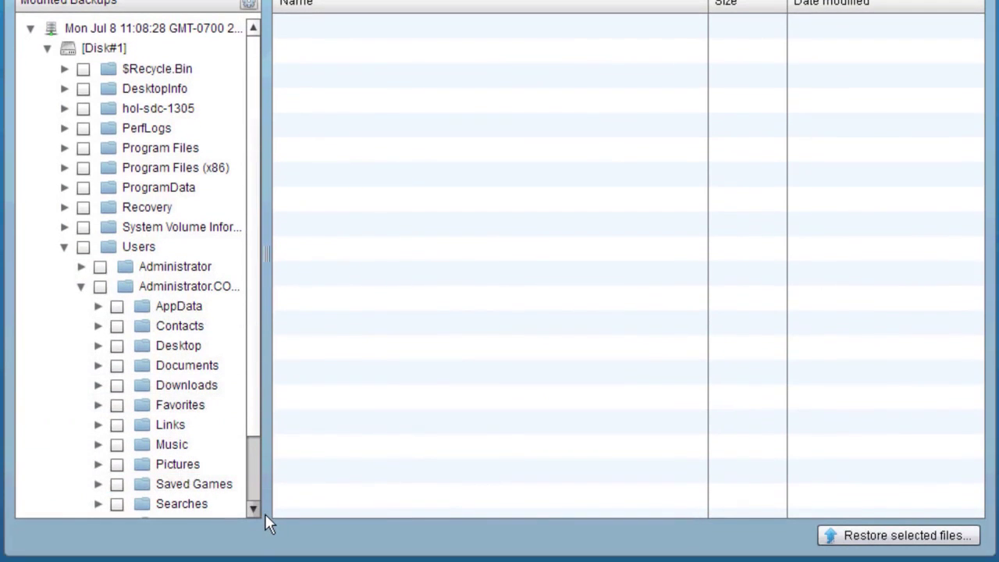
scroll(195, 422, "down", 1)
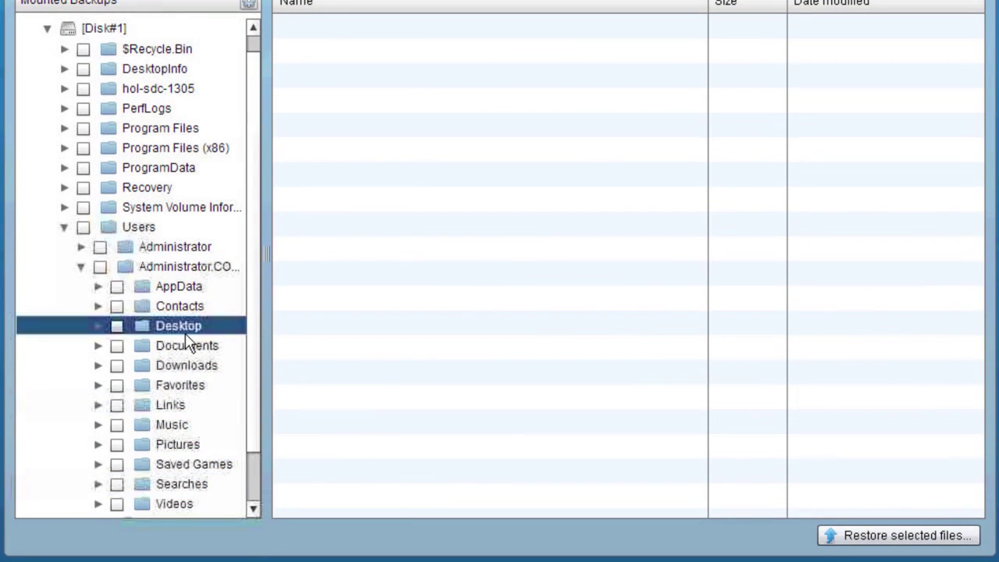
left_click(185, 334)
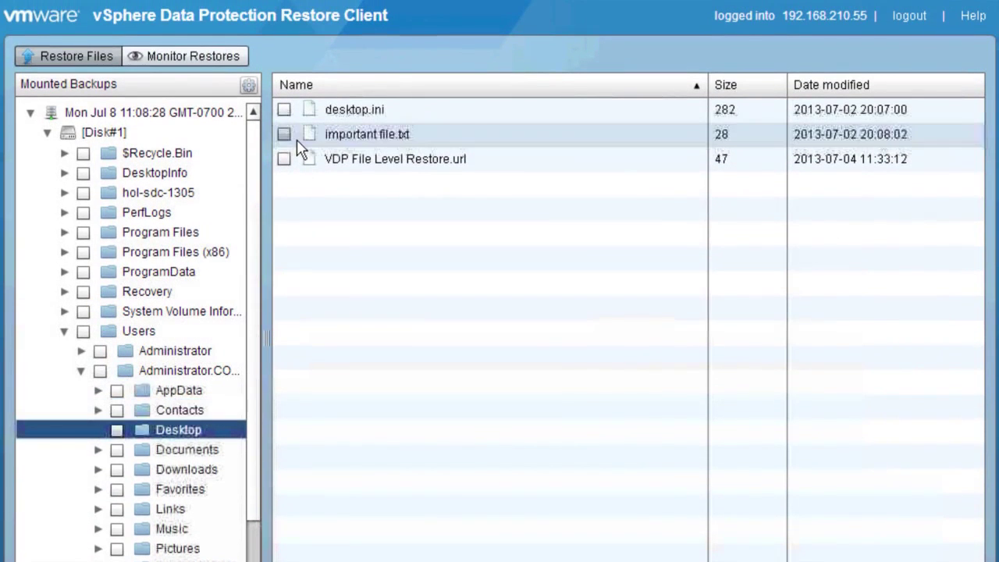
left_click(283, 135)
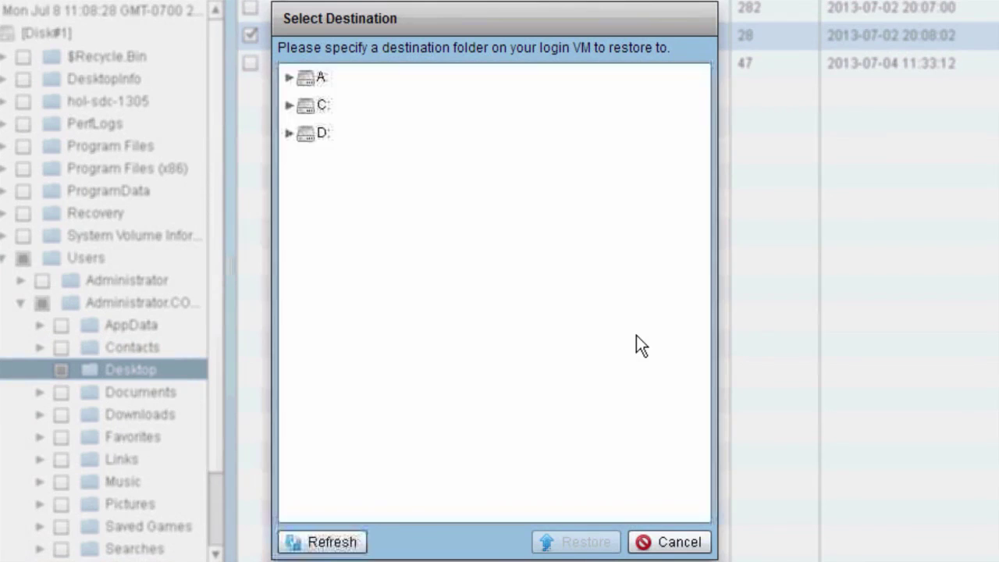
- Restore the selected file to the C:\Users\Administrator.CORP\Desktop folder and confirm starting the restore job
left_click(300, 114)
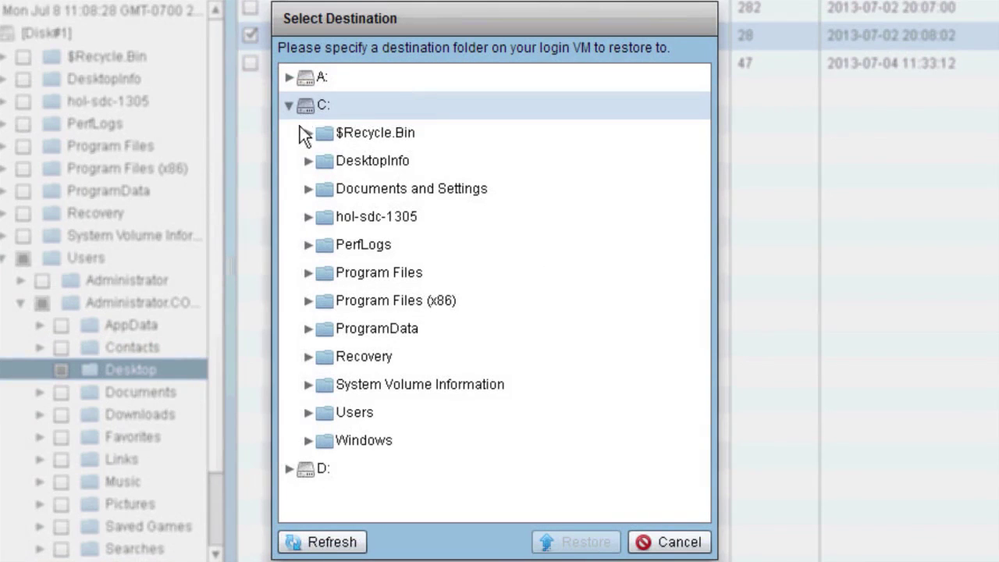
left_click(306, 421)
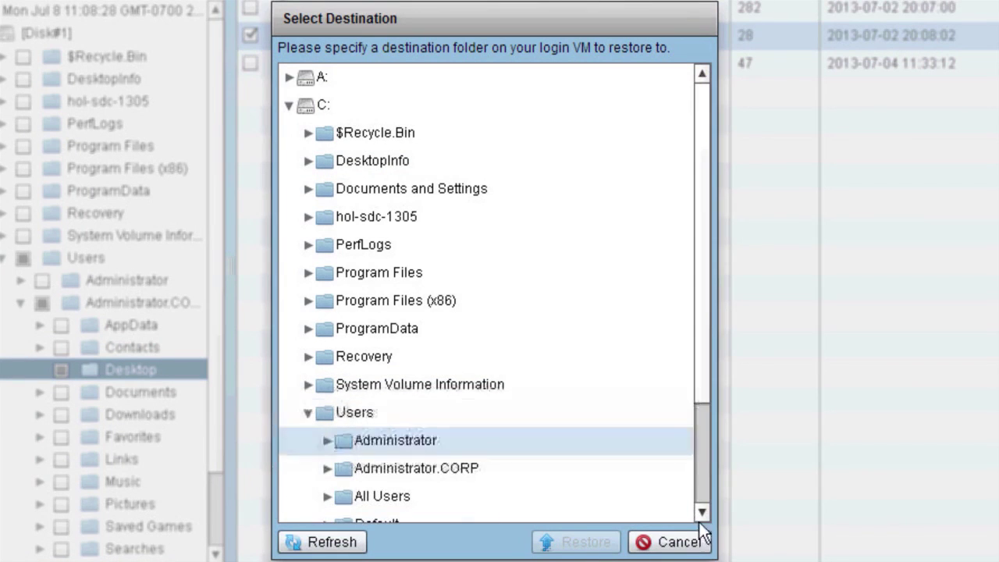
scroll(693, 507, "down", 2)
left_click(342, 422)
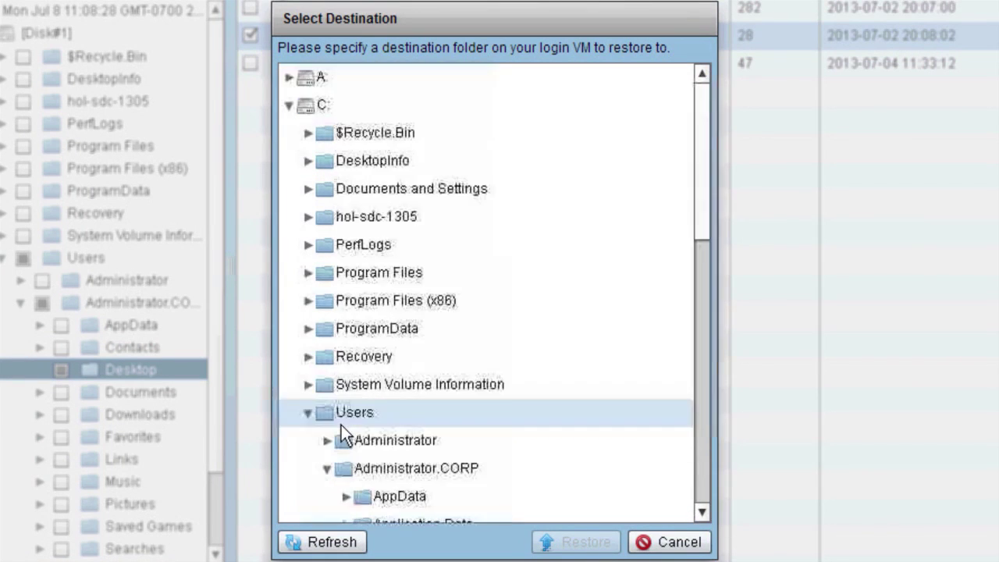
left_click(705, 516)
left_click(705, 516)
left_click(463, 473)
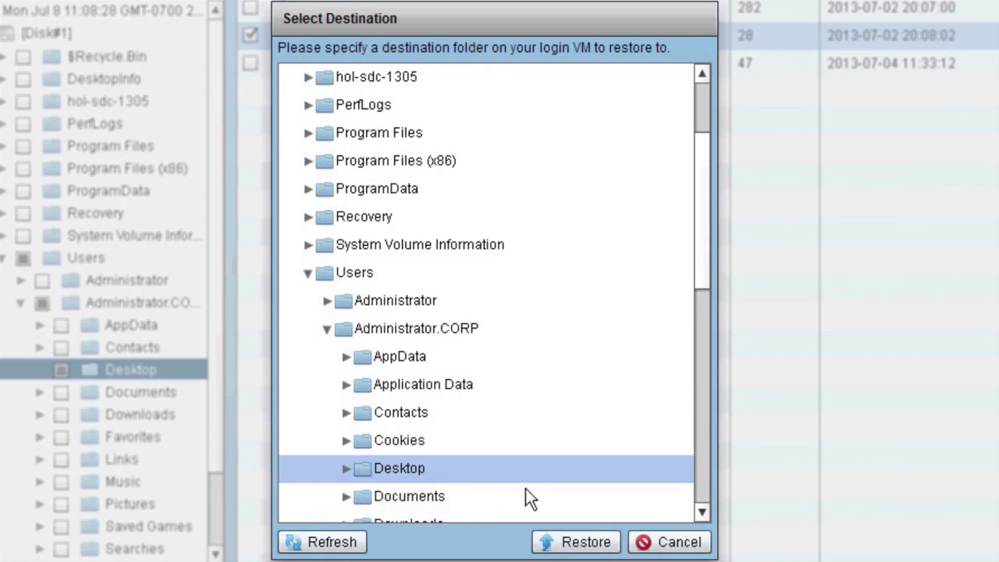
left_click(579, 542)
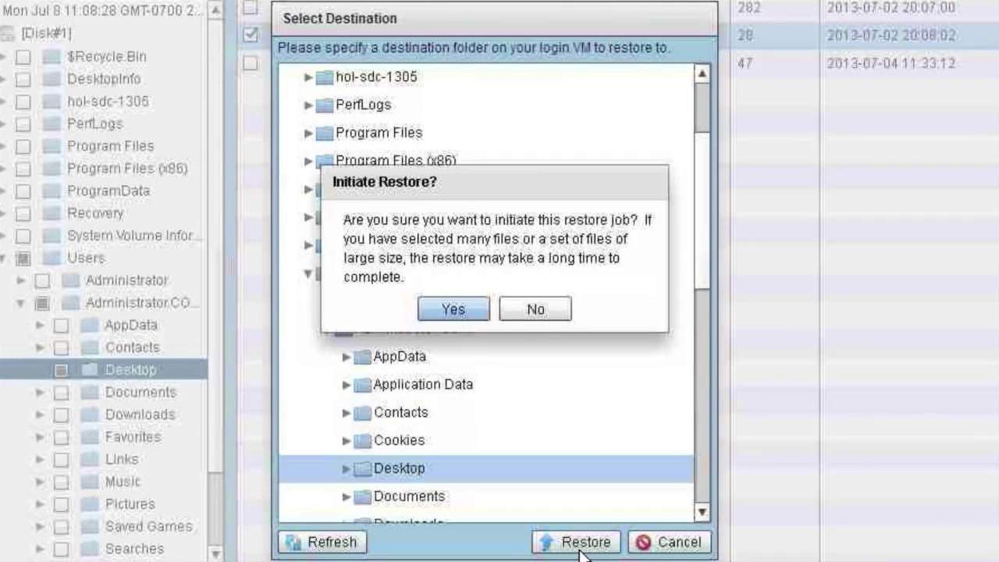
left_click(479, 316)
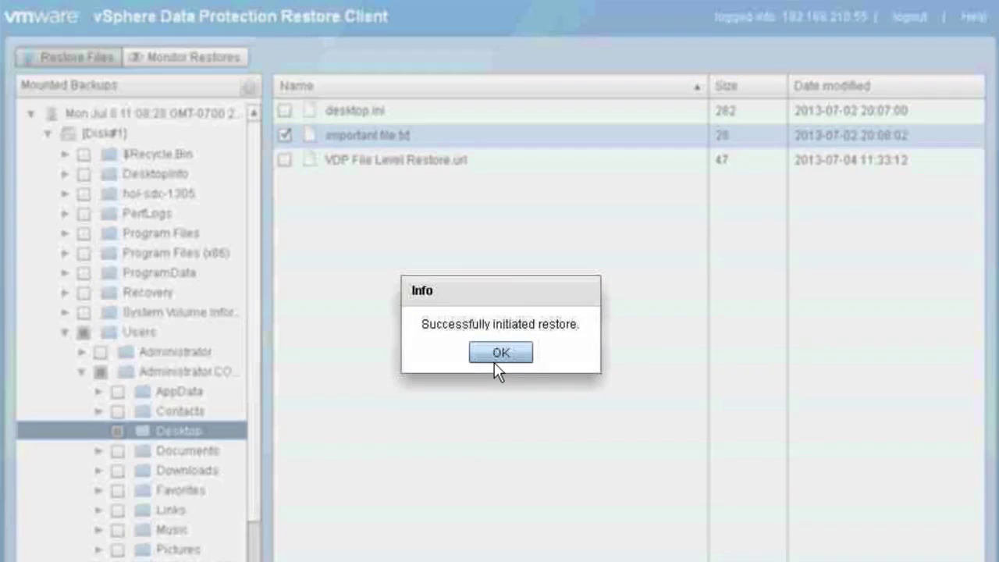
left_click(495, 365)
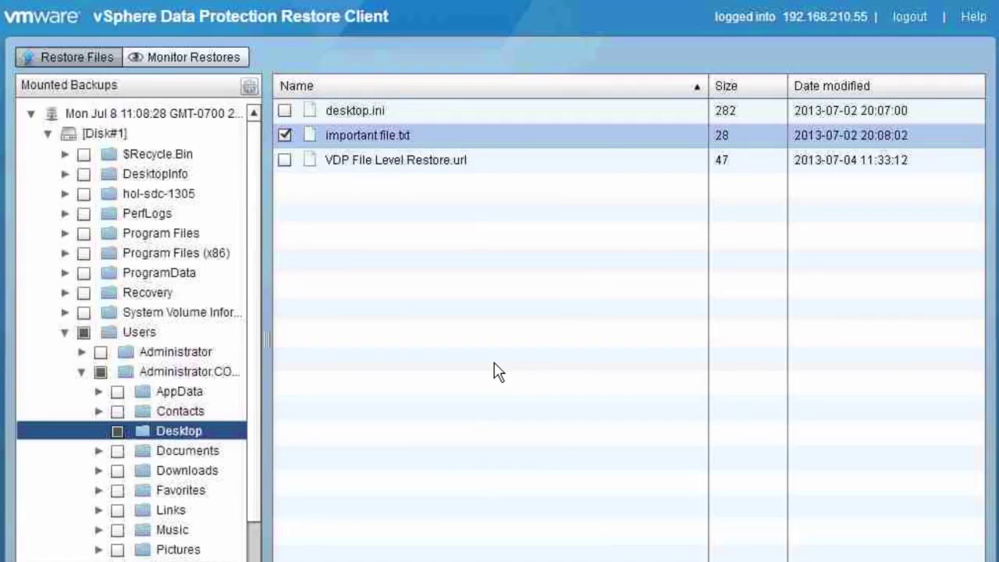
- Monitor the restore job by refreshing its status, and open the restored important file on the desktop to check its contents
left_click(208, 72)
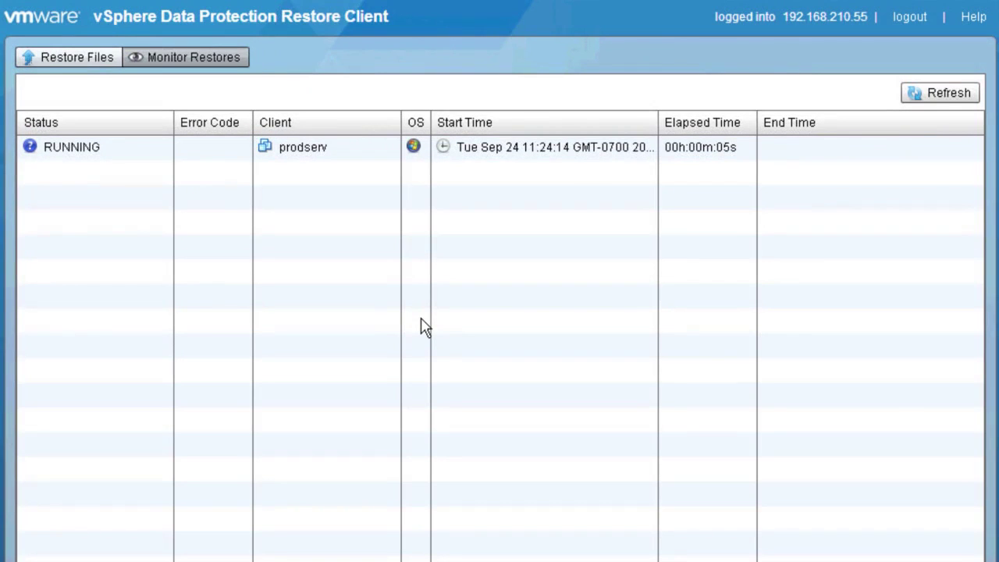
left_click(958, 102)
left_click(957, 102)
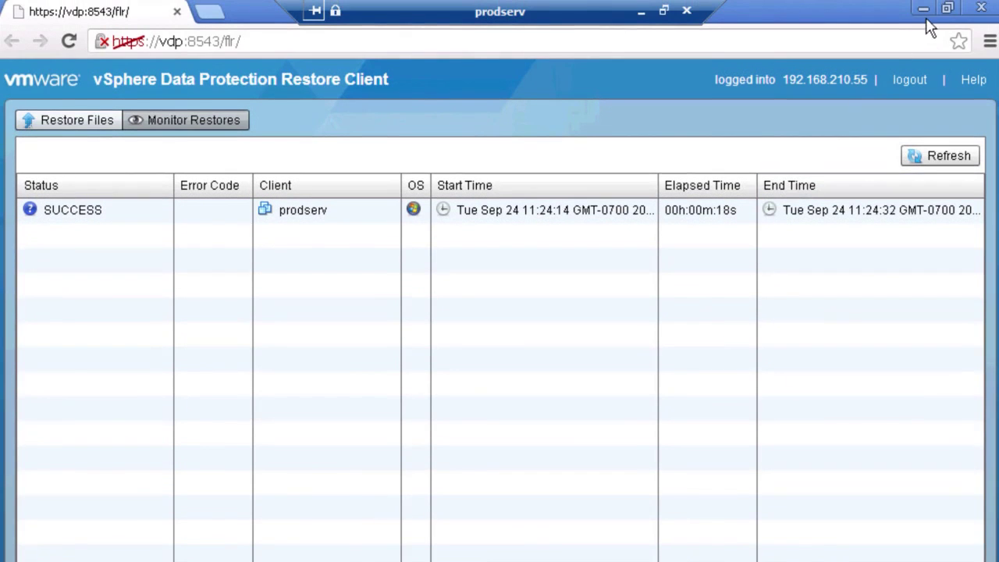
left_click(922, 9)
double_click(45, 141)
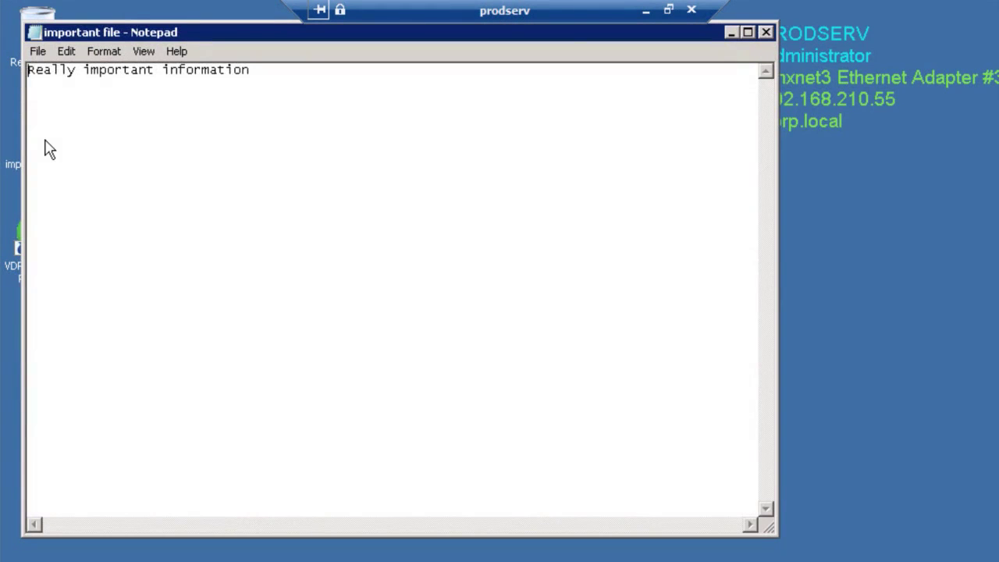